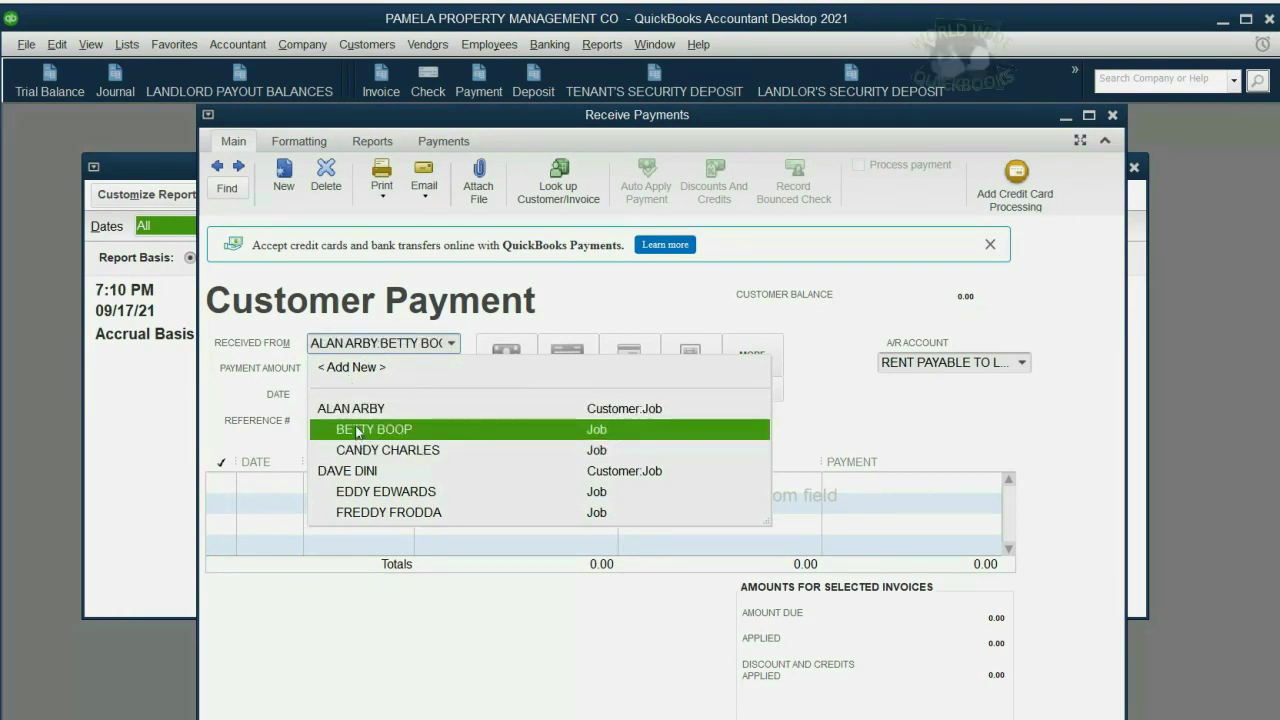
# Select the first landlord customer as the payer, not a tenant job, and enter a payment amount of 2,000
pyautogui.click(359, 414)
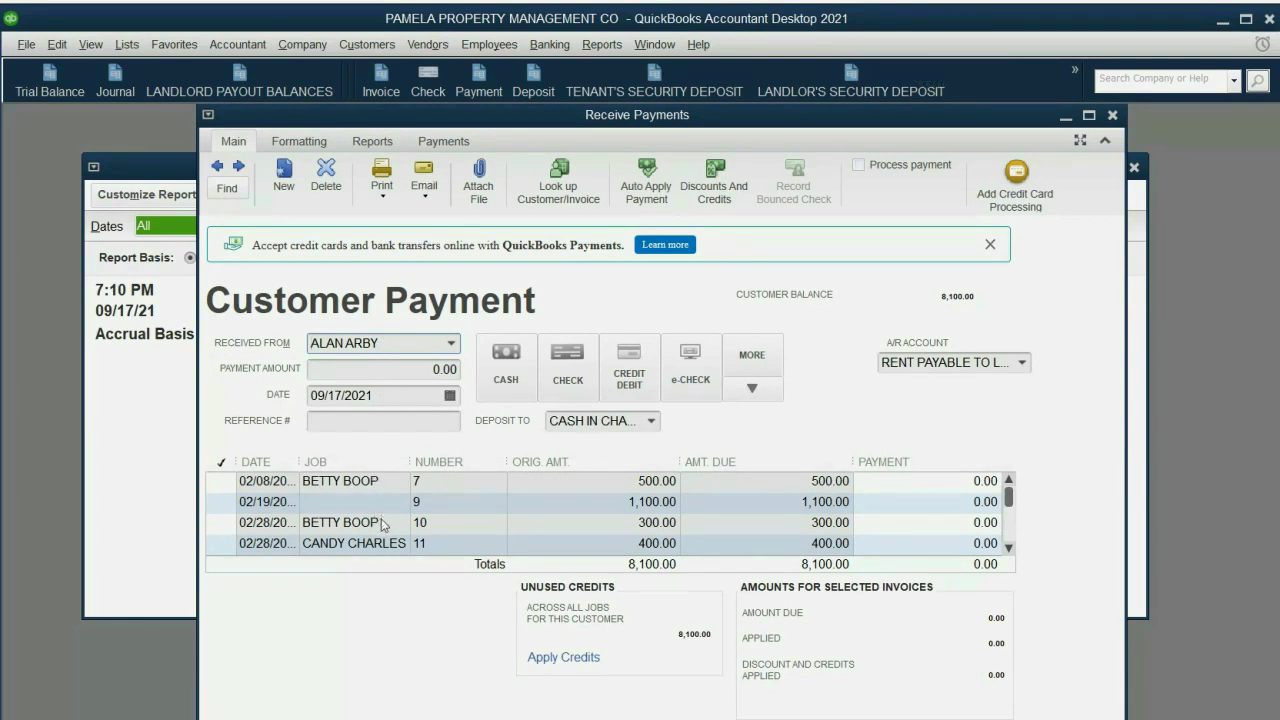
pyautogui.click(414, 371)
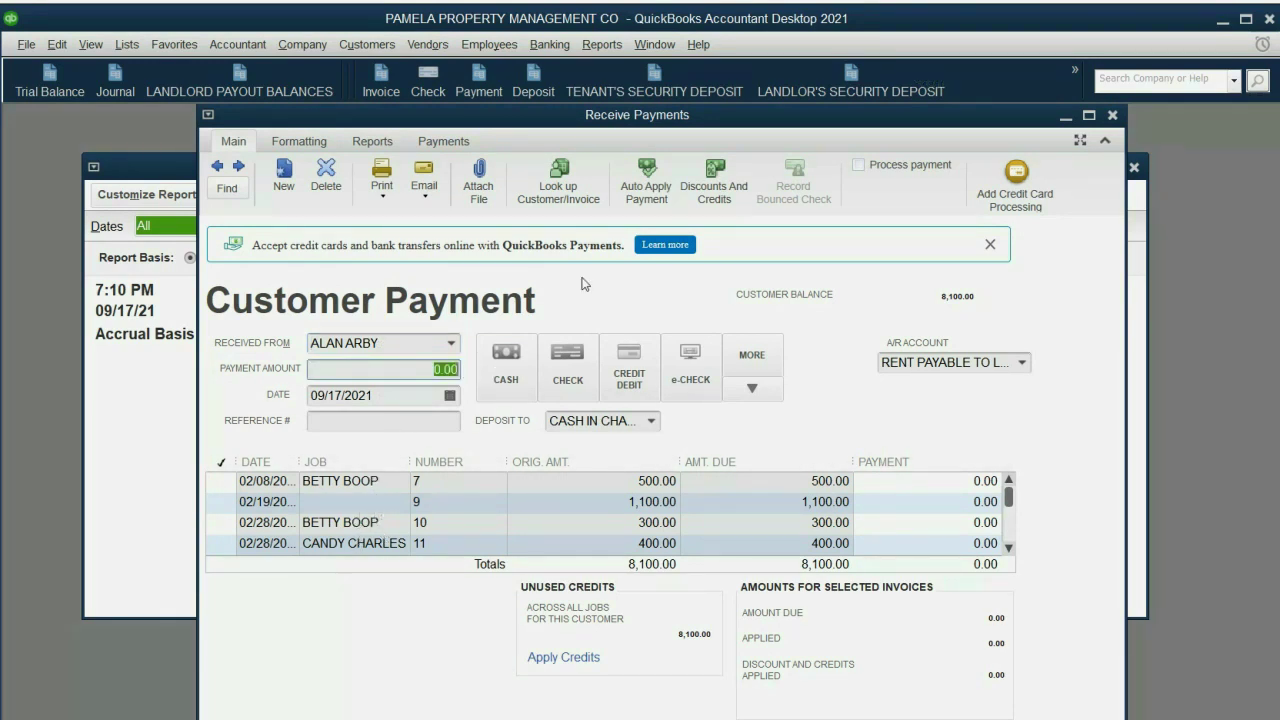
pyautogui.write('2000')
pyautogui.press('Tab')
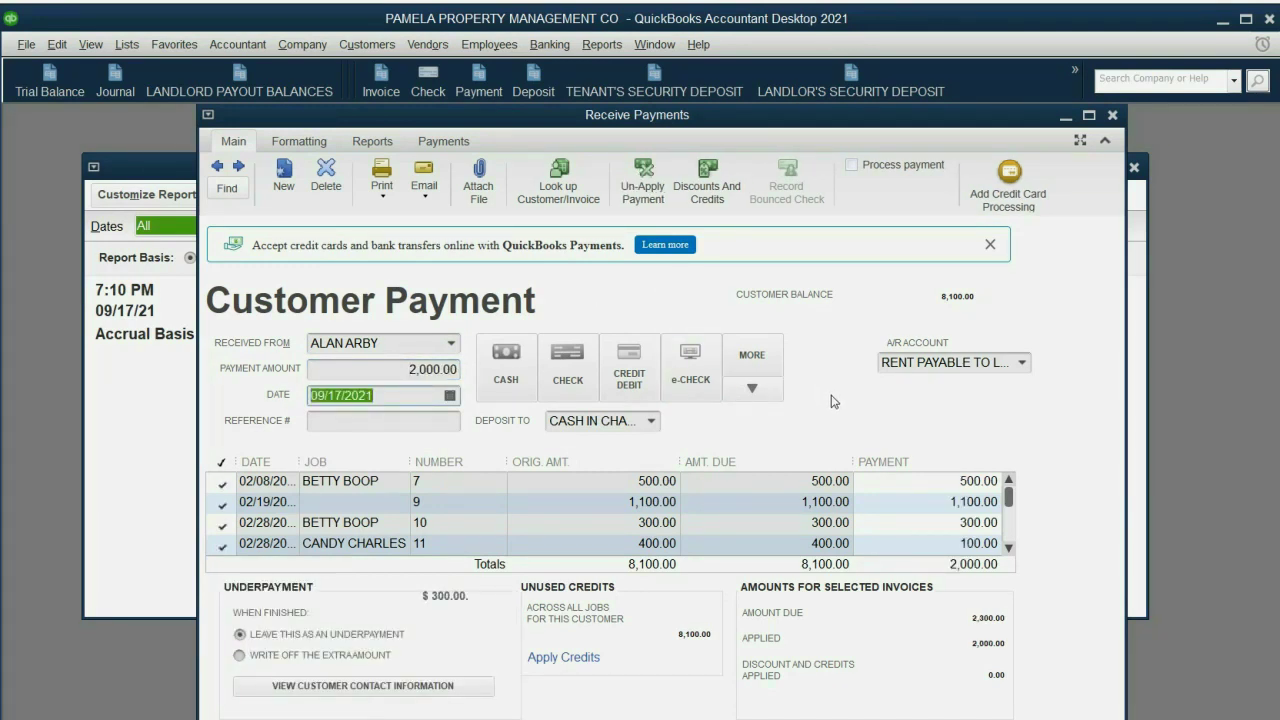
# Change the payment's A/R account to LANDLORD OPERATING DEPOSIT
pyautogui.click(1022, 365)
pyautogui.click(1022, 364)
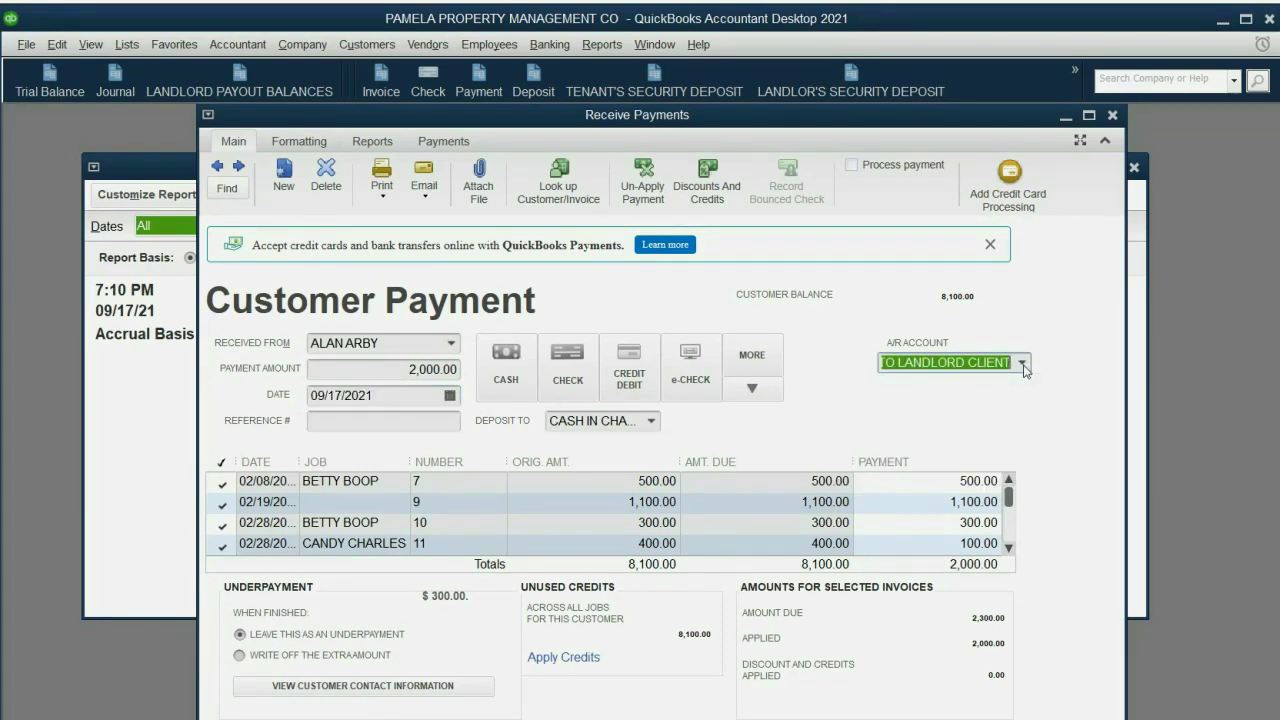
pyautogui.click(1022, 366)
pyautogui.click(1022, 366)
pyautogui.click(1022, 364)
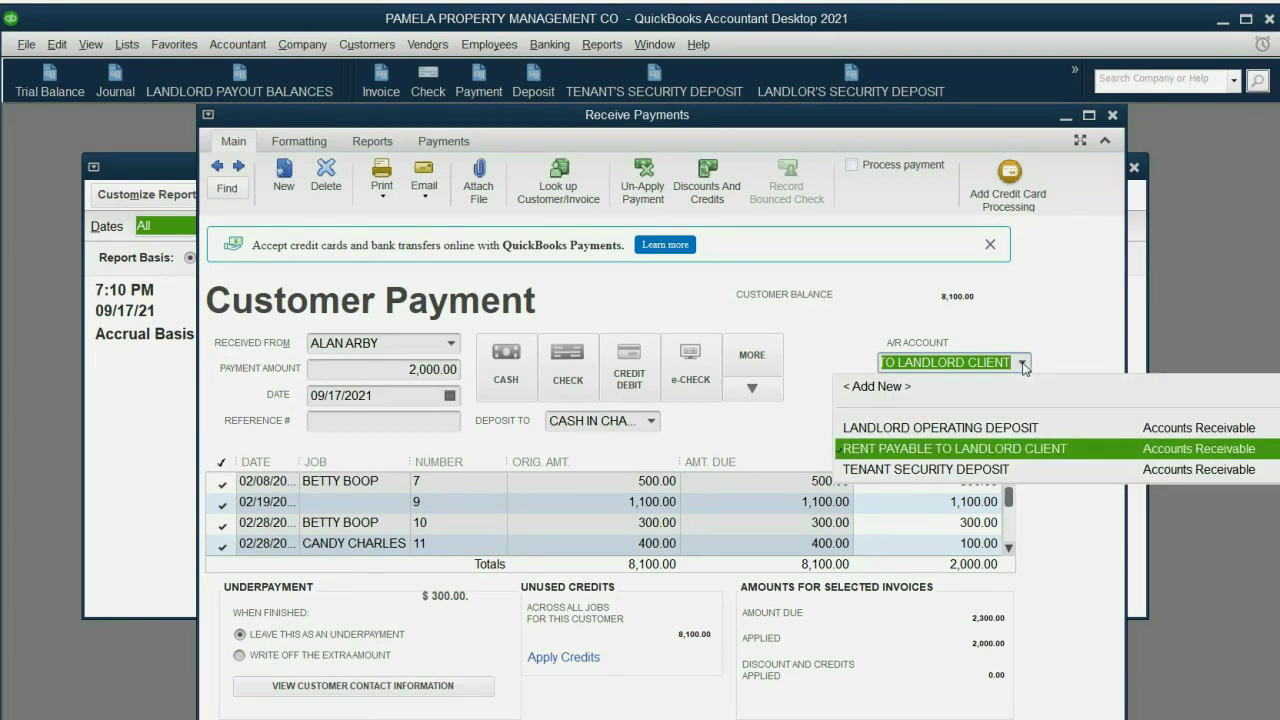
pyautogui.click(1022, 365)
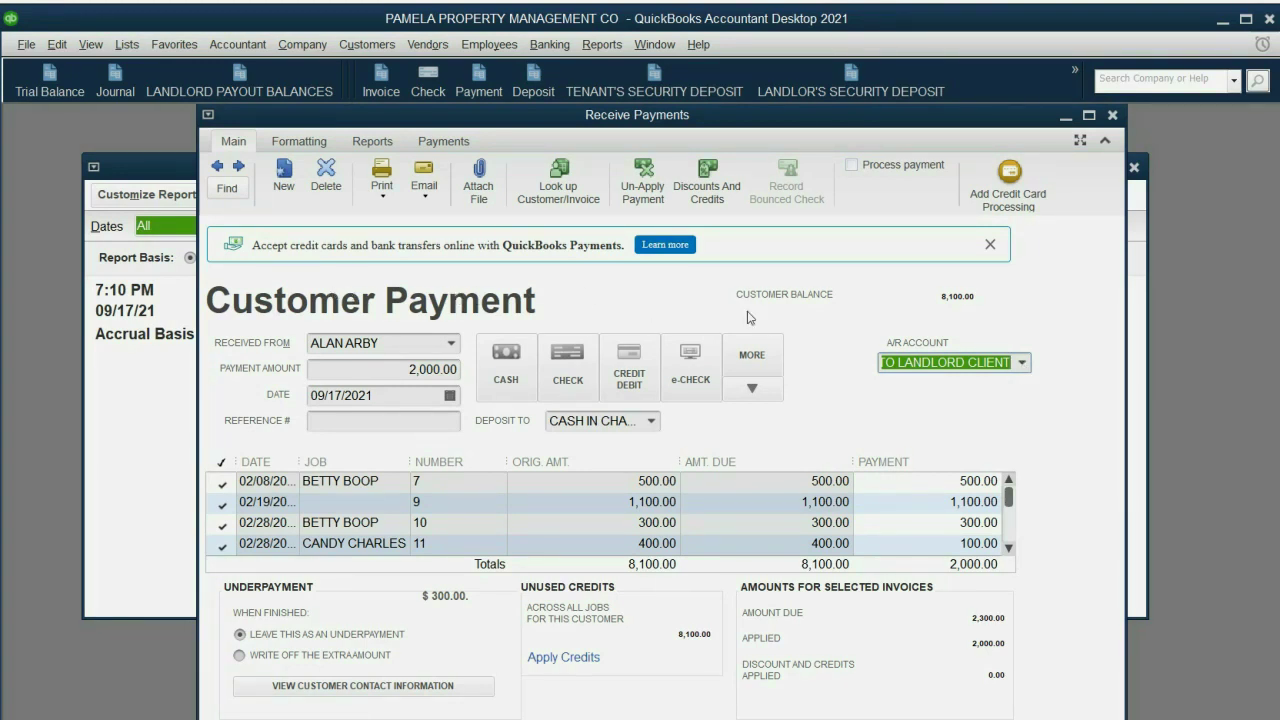
pyautogui.click(1021, 364)
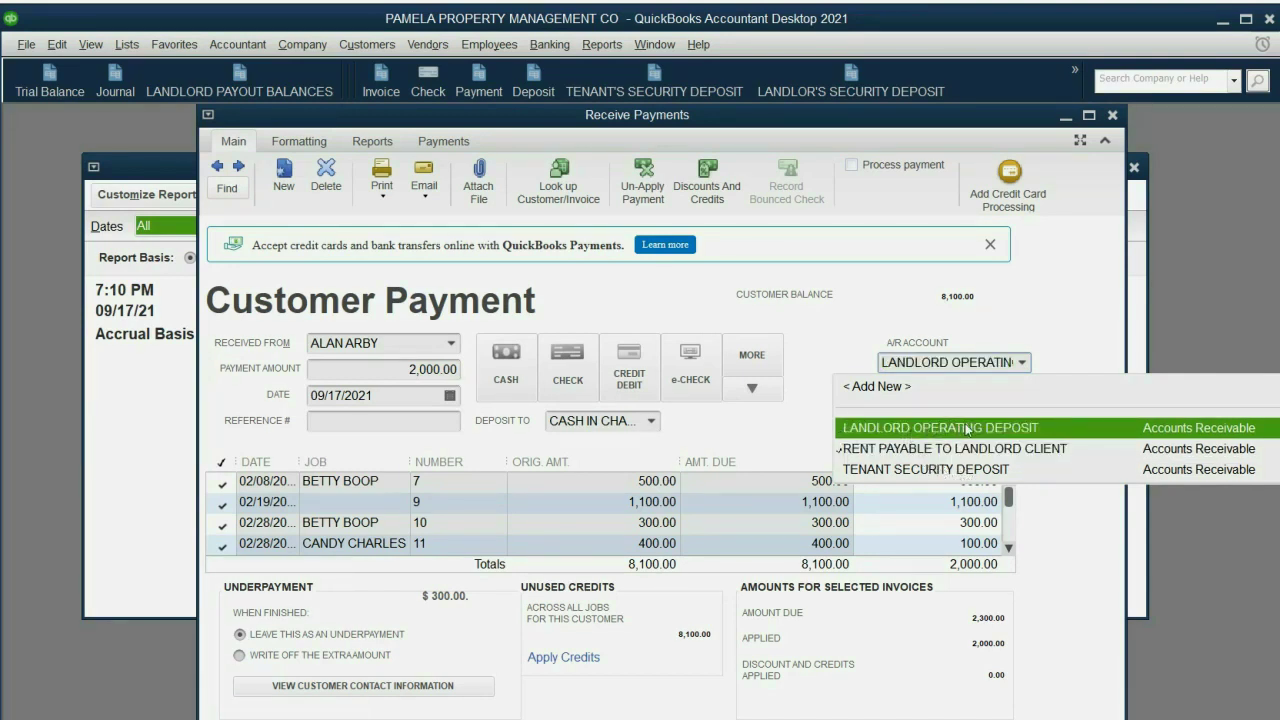
pyautogui.click(1155, 434)
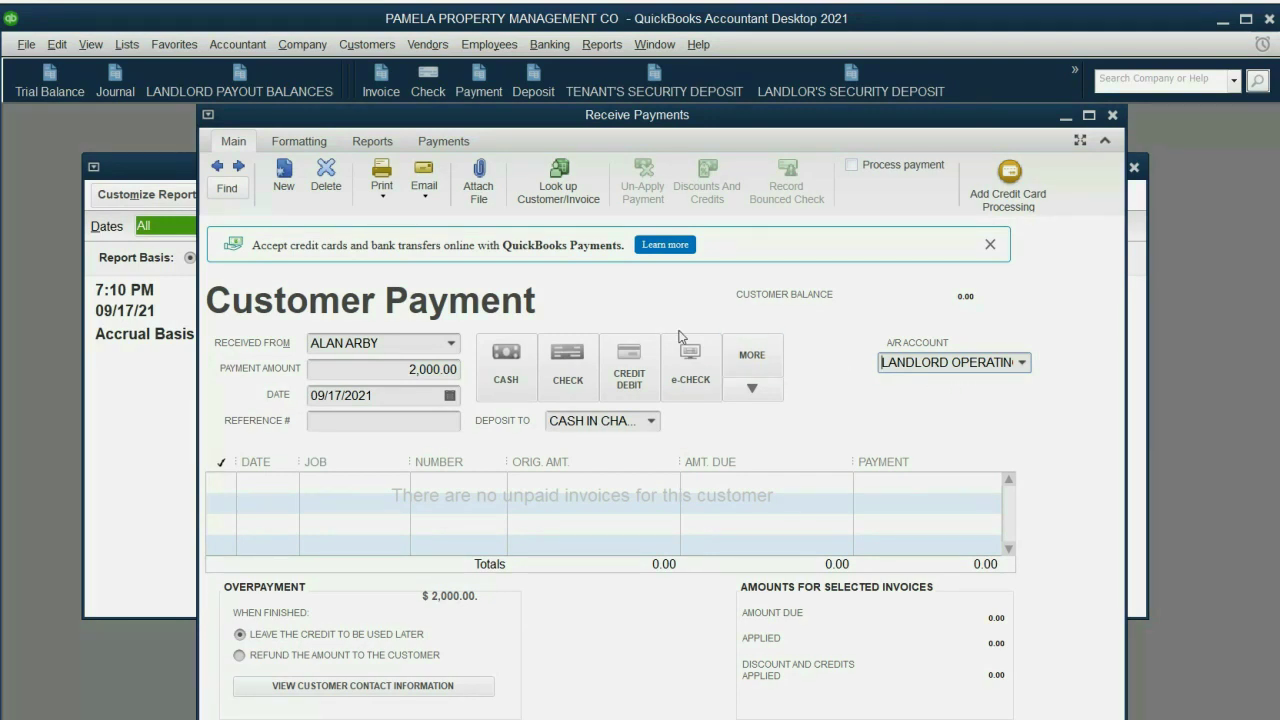
# Save and close the customer payment, accepting the overpayment as a credit on the customer's account
pyautogui.moveTo(799, 125); pyautogui.dragTo(766, 110)
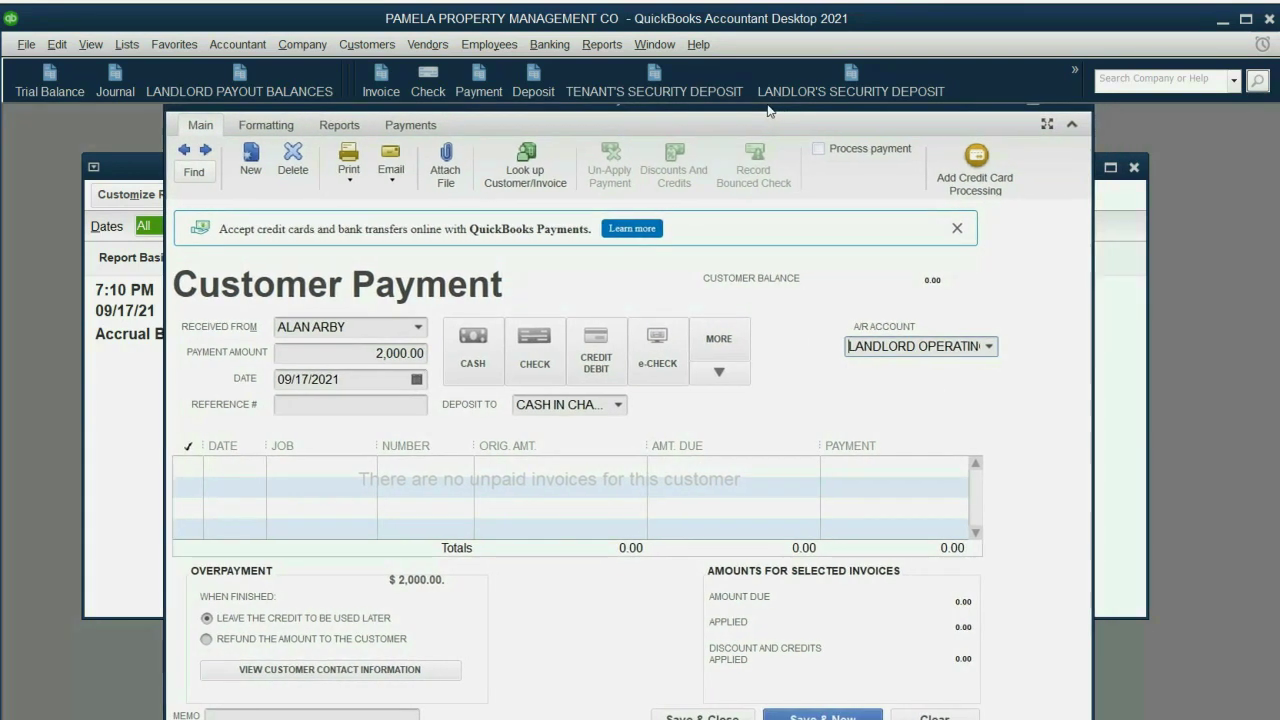
pyautogui.click(702, 716)
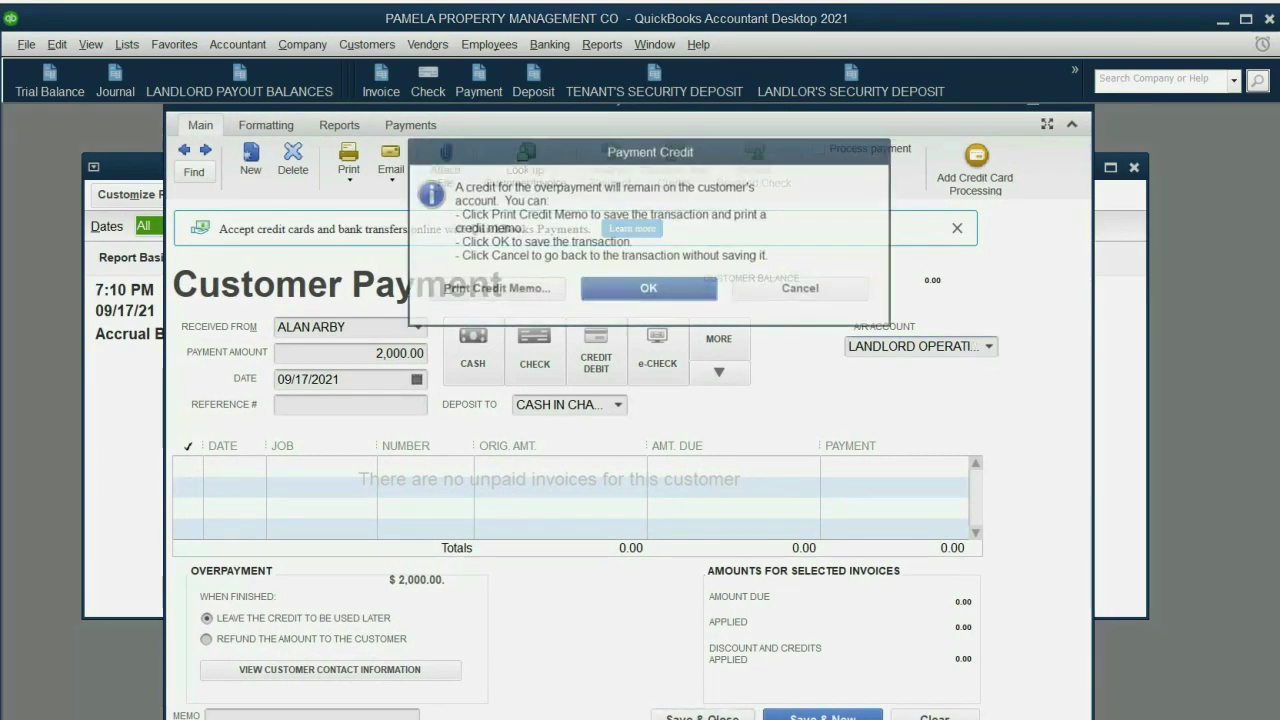
pyautogui.click(645, 290)
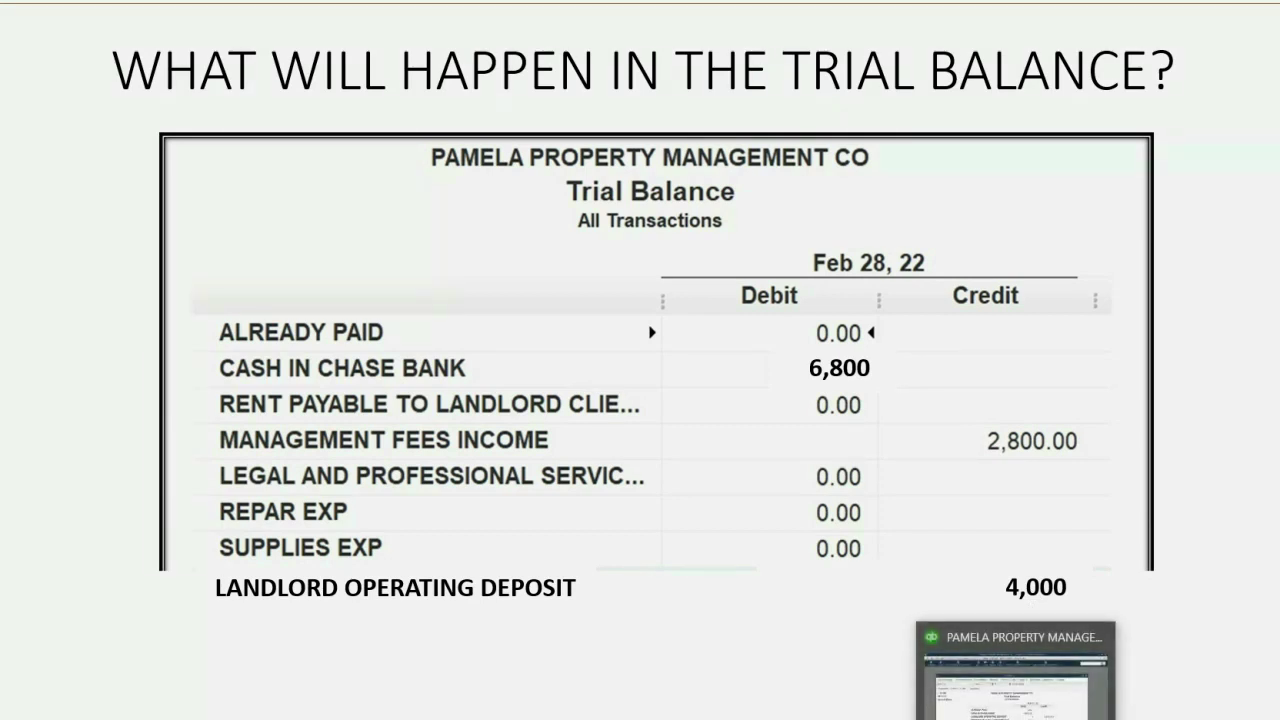
# Switch from the slides to QuickBooks and open the Trial Balance report
pyautogui.click(1015, 680)
pyautogui.press('Escape')
pyautogui.click(62, 90)
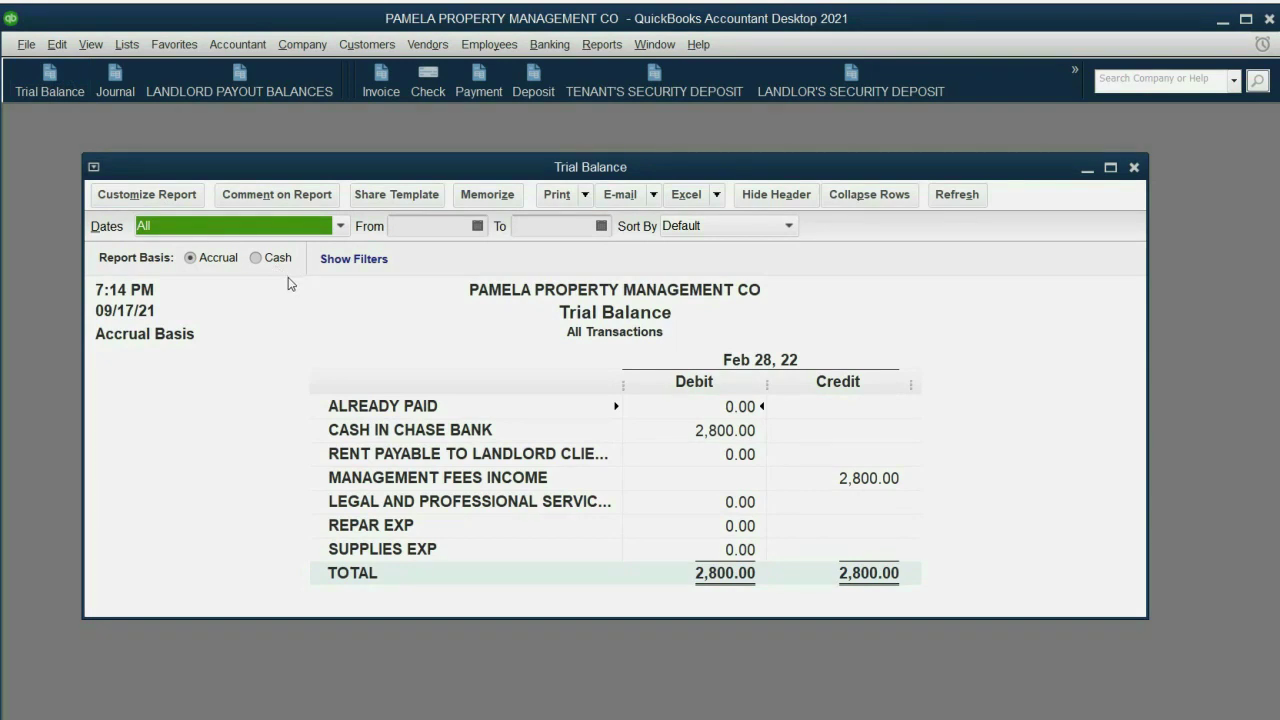
# Start a new customer payment and choose the first landlord customer as the payer
pyautogui.click(479, 80)
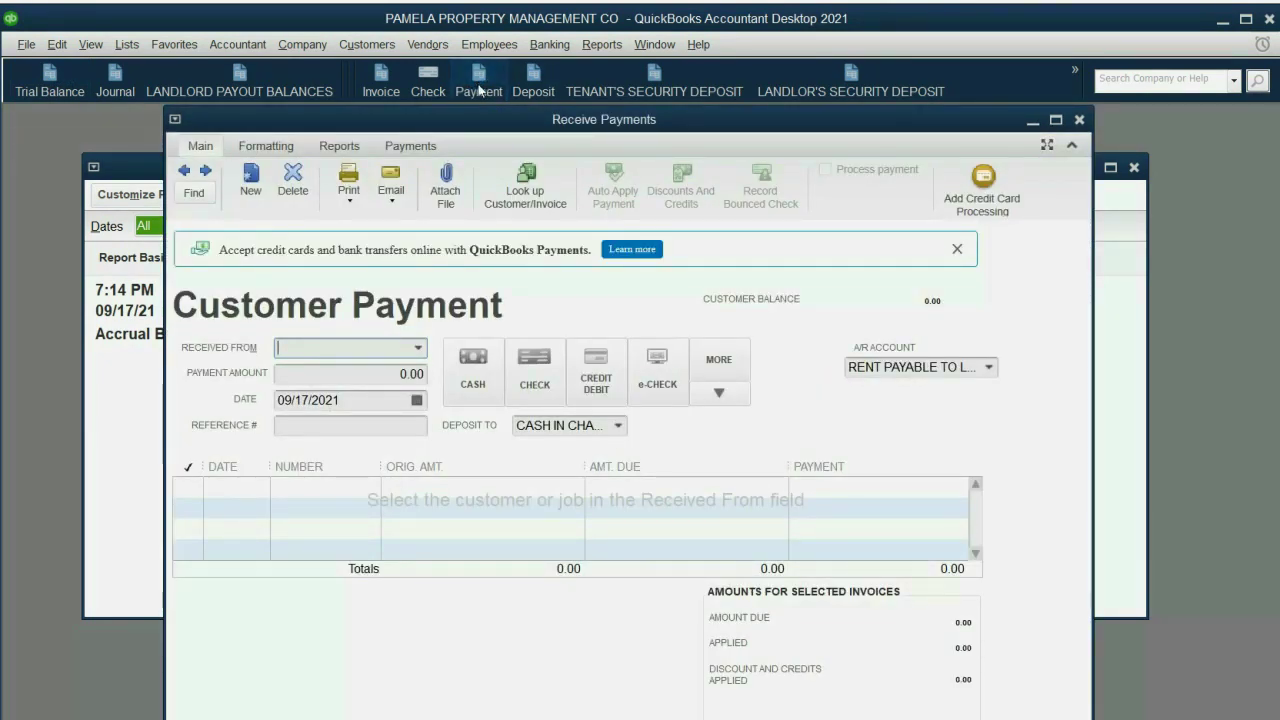
pyautogui.click(418, 347)
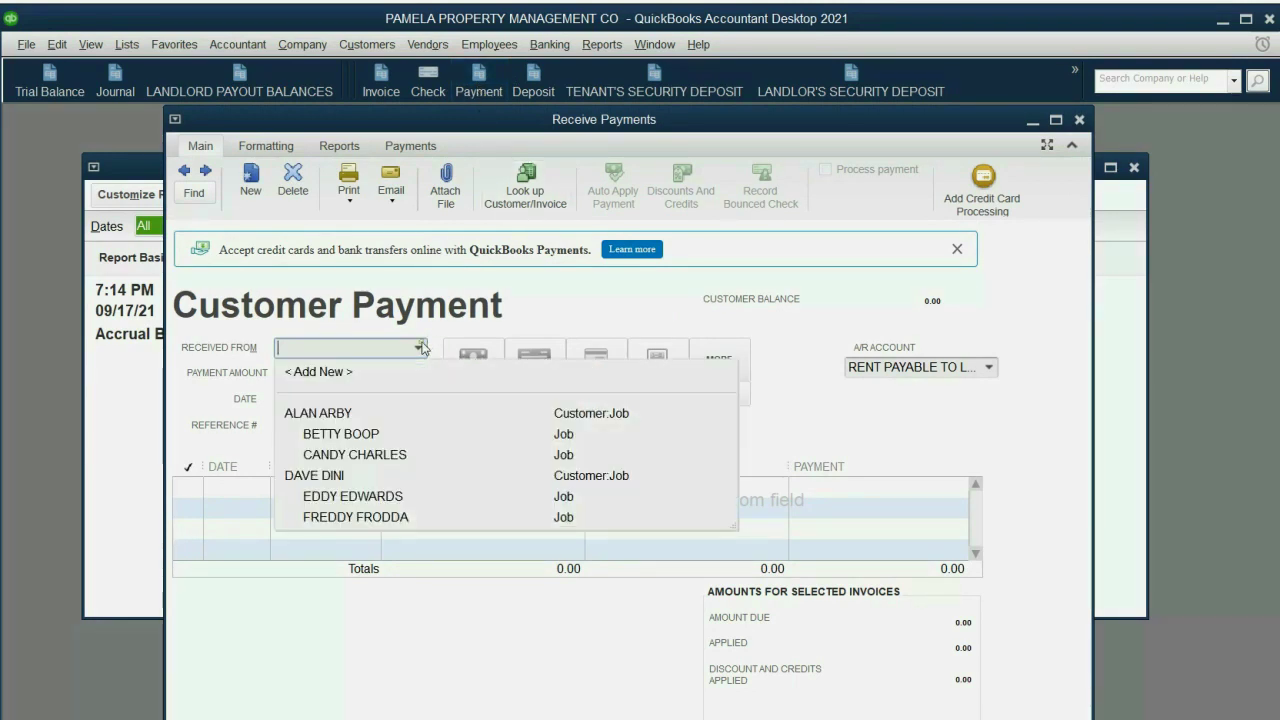
pyautogui.click(357, 408)
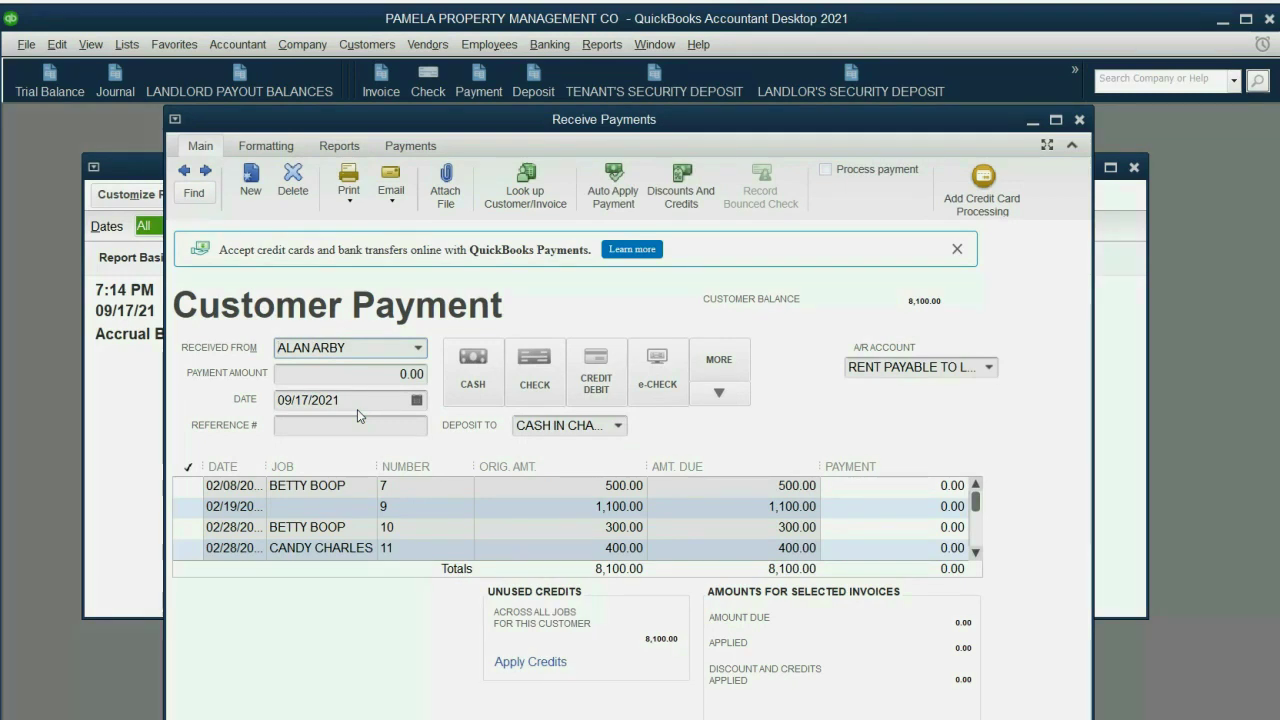
# Date the payment 03/01/2022 and choose CASH IN CHASE BANK as the account it is deposited to
pyautogui.click(417, 400)
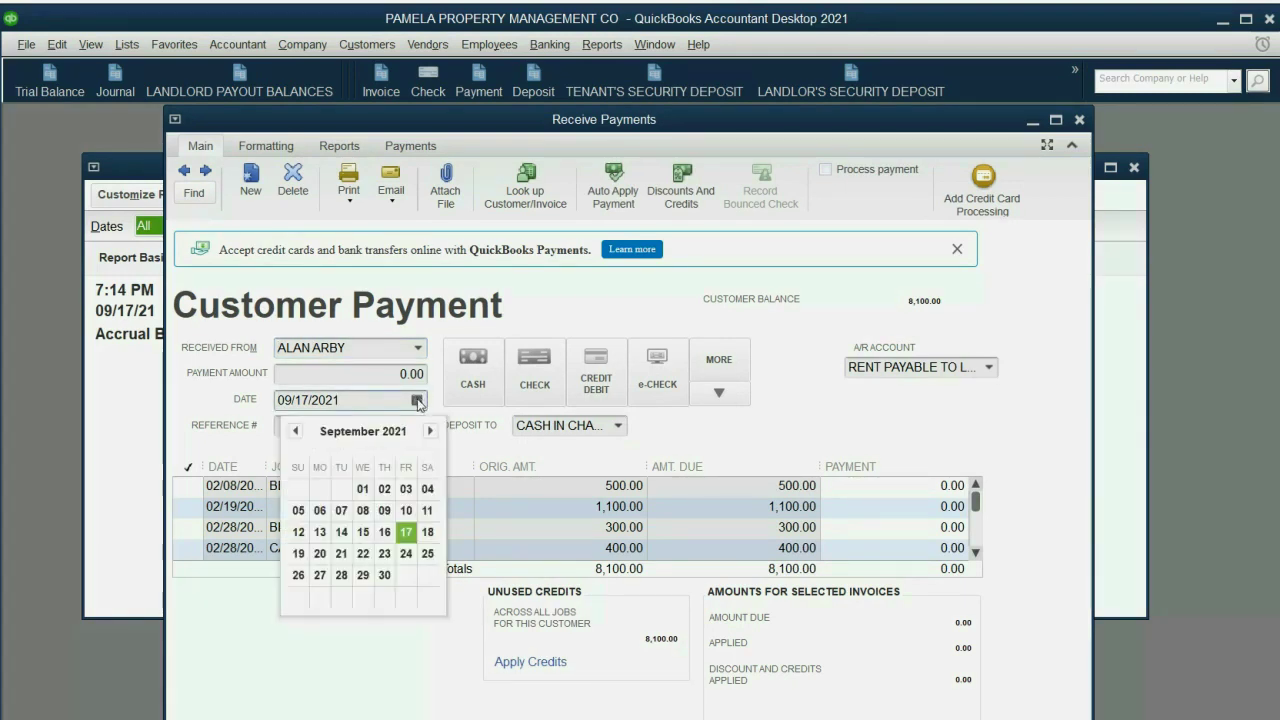
pyautogui.click(430, 431)
pyautogui.click(430, 431)
pyautogui.click(430, 431)
pyautogui.click(430, 431)
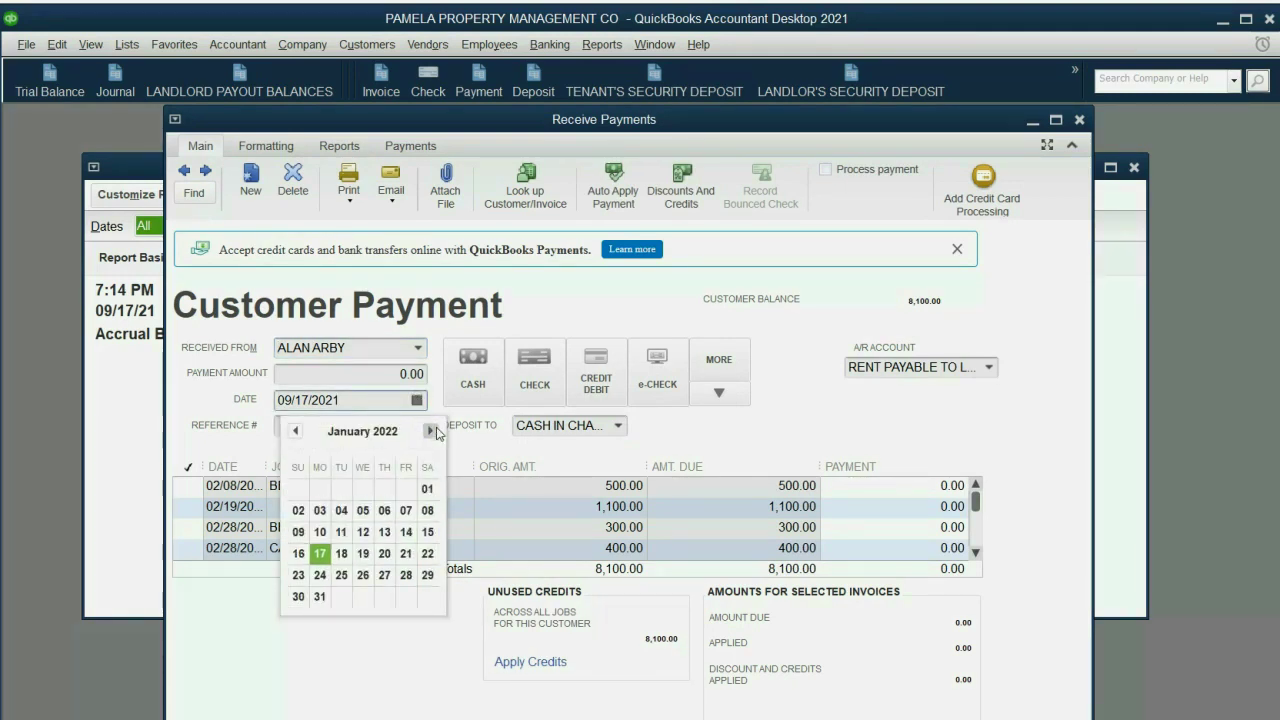
pyautogui.click(431, 431)
pyautogui.click(431, 431)
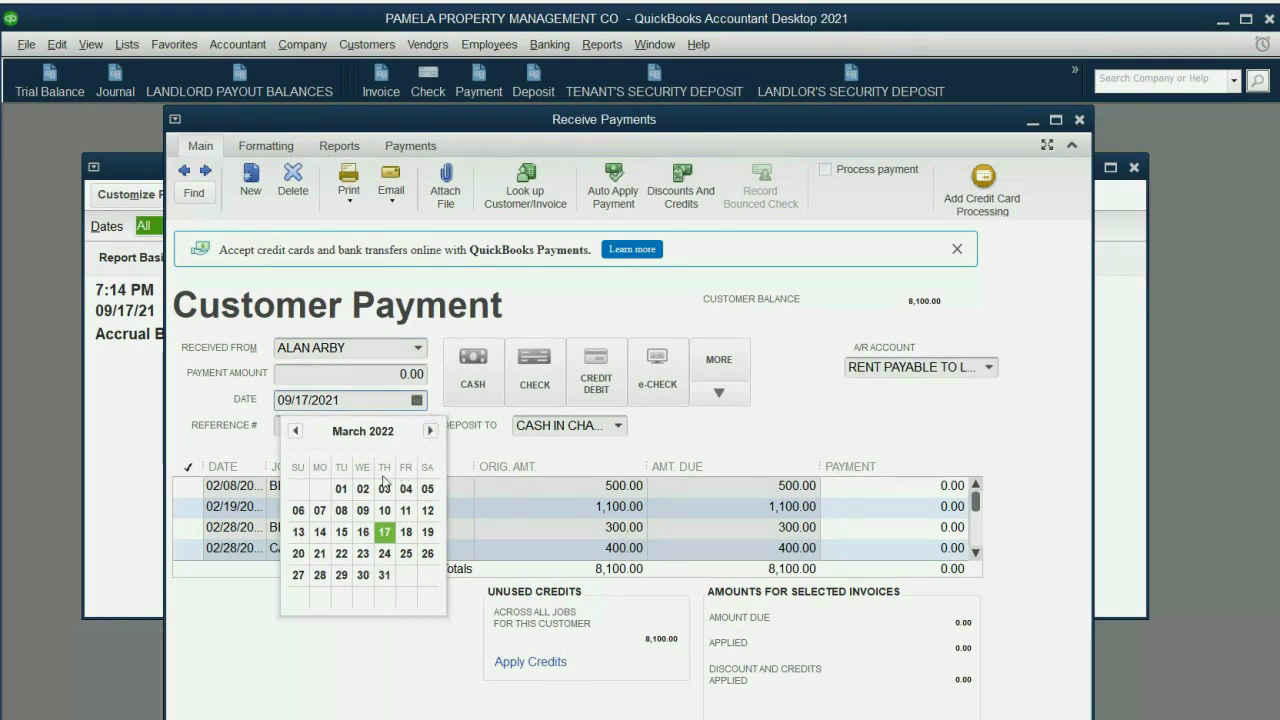
pyautogui.click(341, 488)
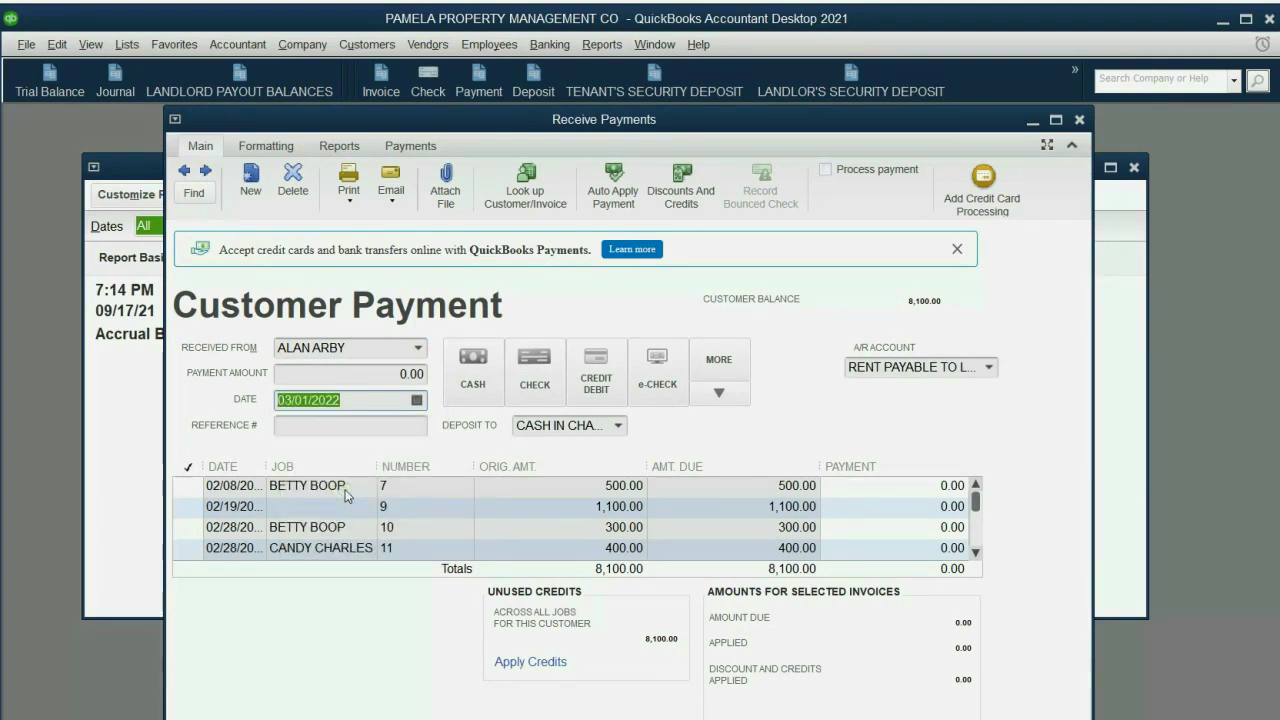
pyautogui.click(618, 425)
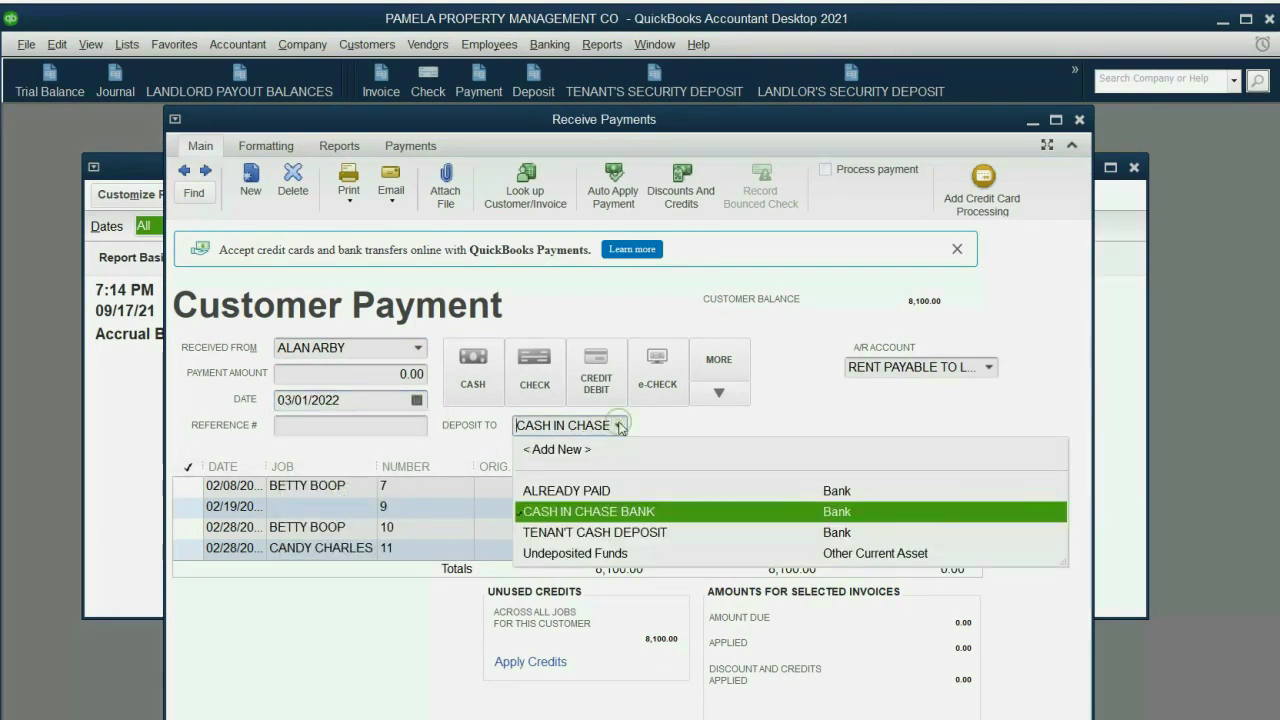
pyautogui.click(614, 517)
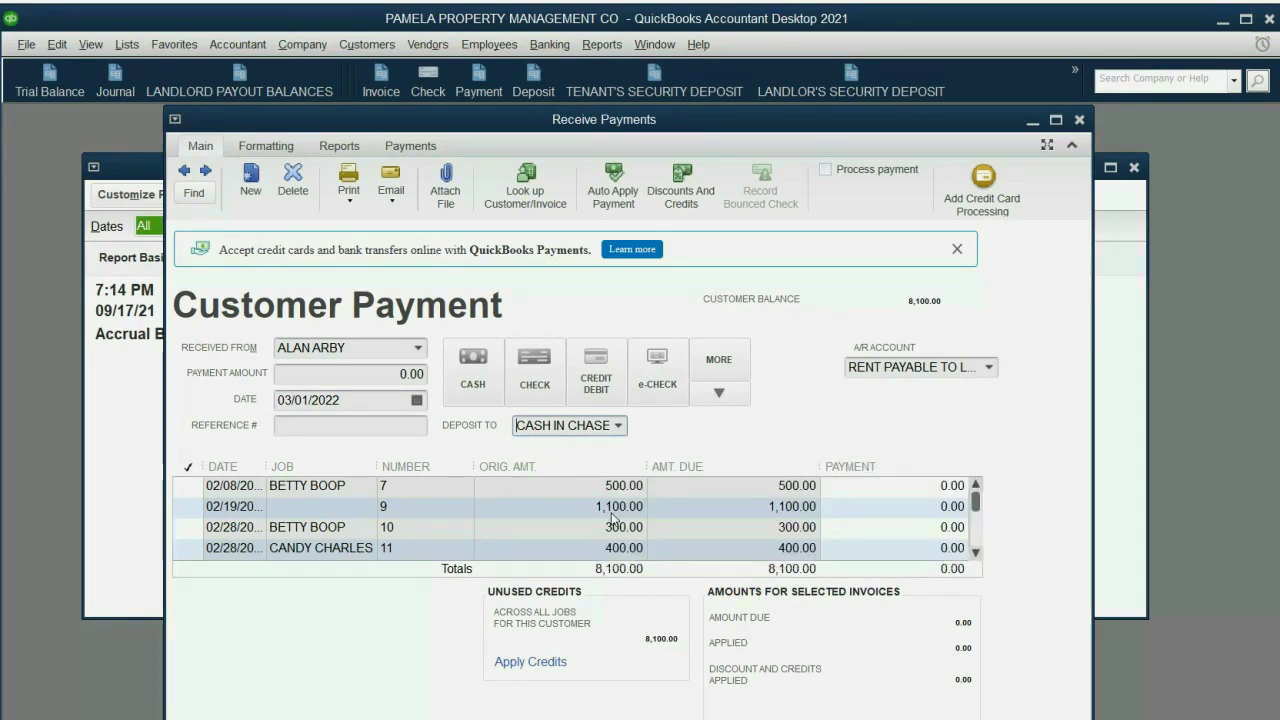
# Set the A/R account of the landlord's payment to LANDLORD OPERATING DEPOSIT
pyautogui.click(990, 371)
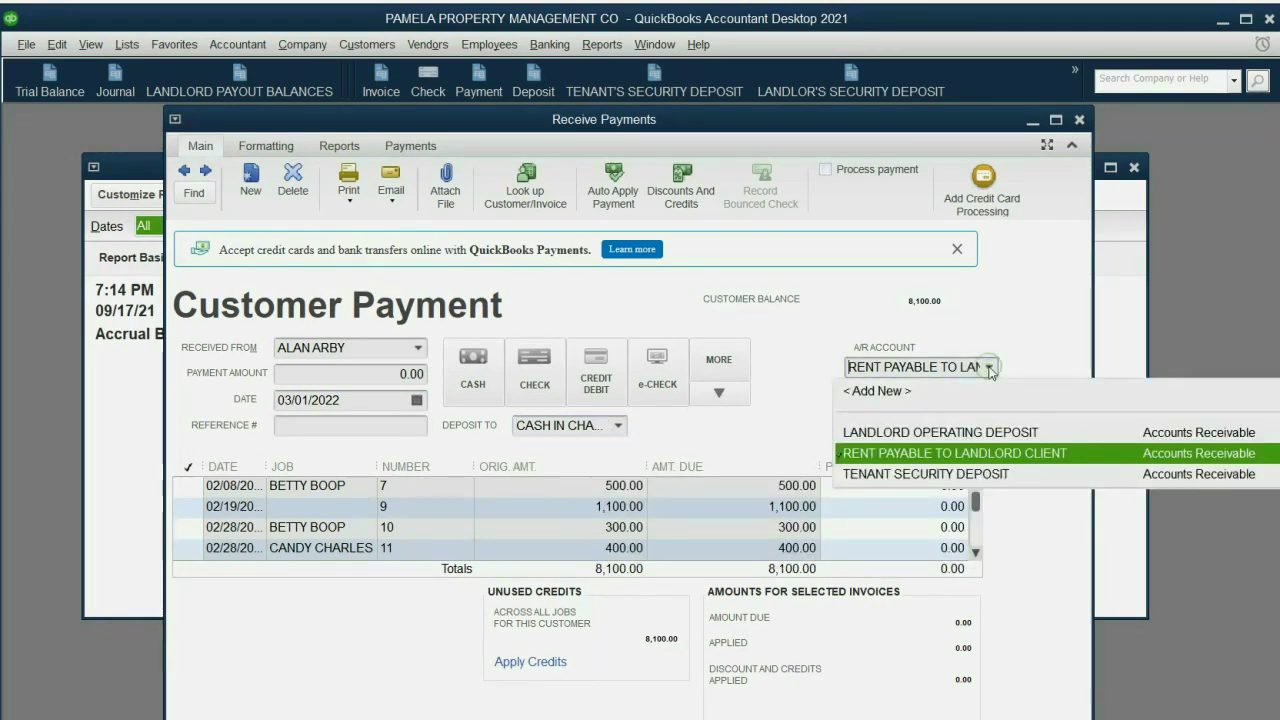
pyautogui.click(990, 371)
pyautogui.click(990, 371)
pyautogui.click(990, 371)
pyautogui.click(990, 371)
pyautogui.click(990, 371)
pyautogui.click(990, 371)
pyautogui.click(990, 371)
pyautogui.click(990, 371)
pyautogui.click(990, 371)
pyautogui.click(990, 371)
pyautogui.click(990, 371)
pyautogui.click(990, 371)
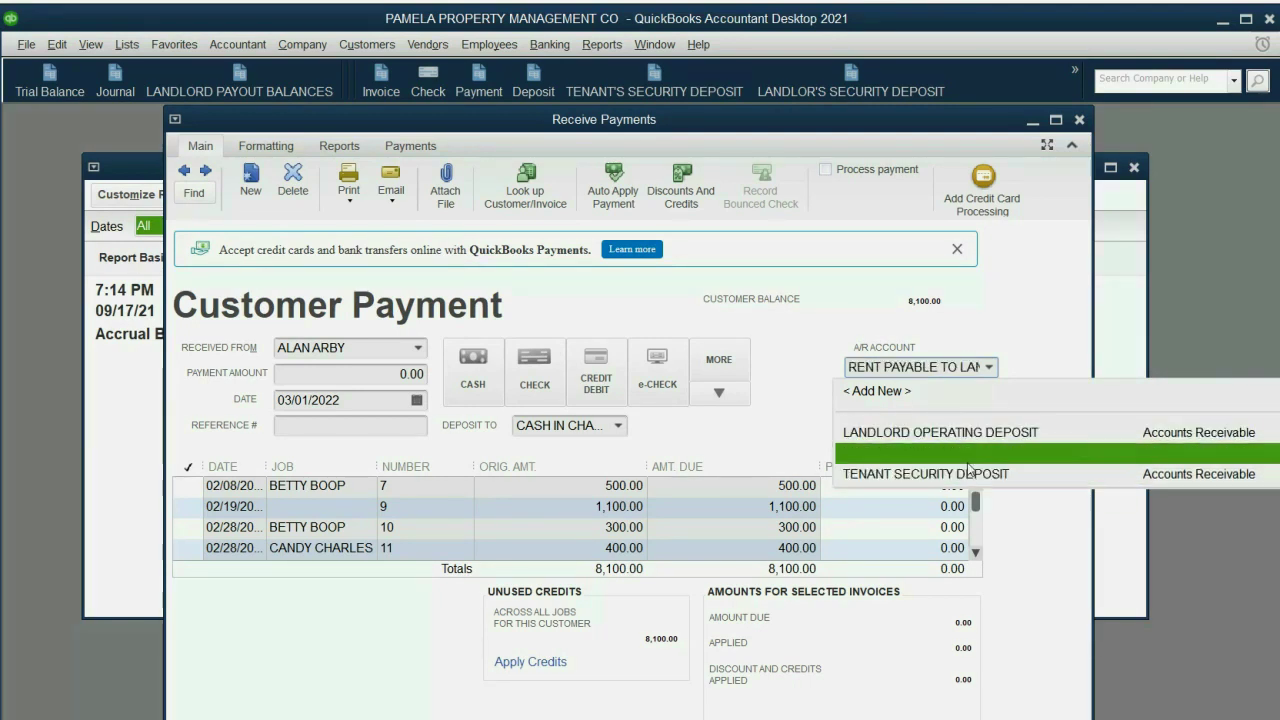
pyautogui.click(975, 432)
pyautogui.click(988, 368)
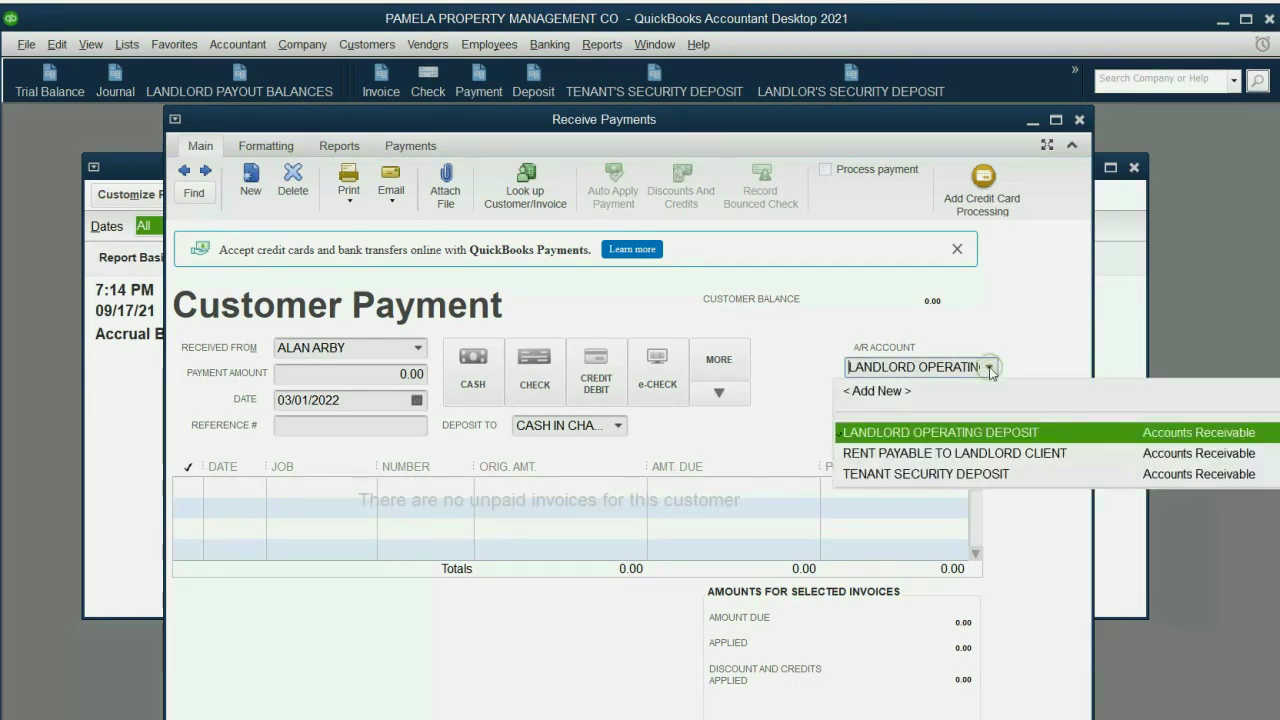
pyautogui.click(967, 440)
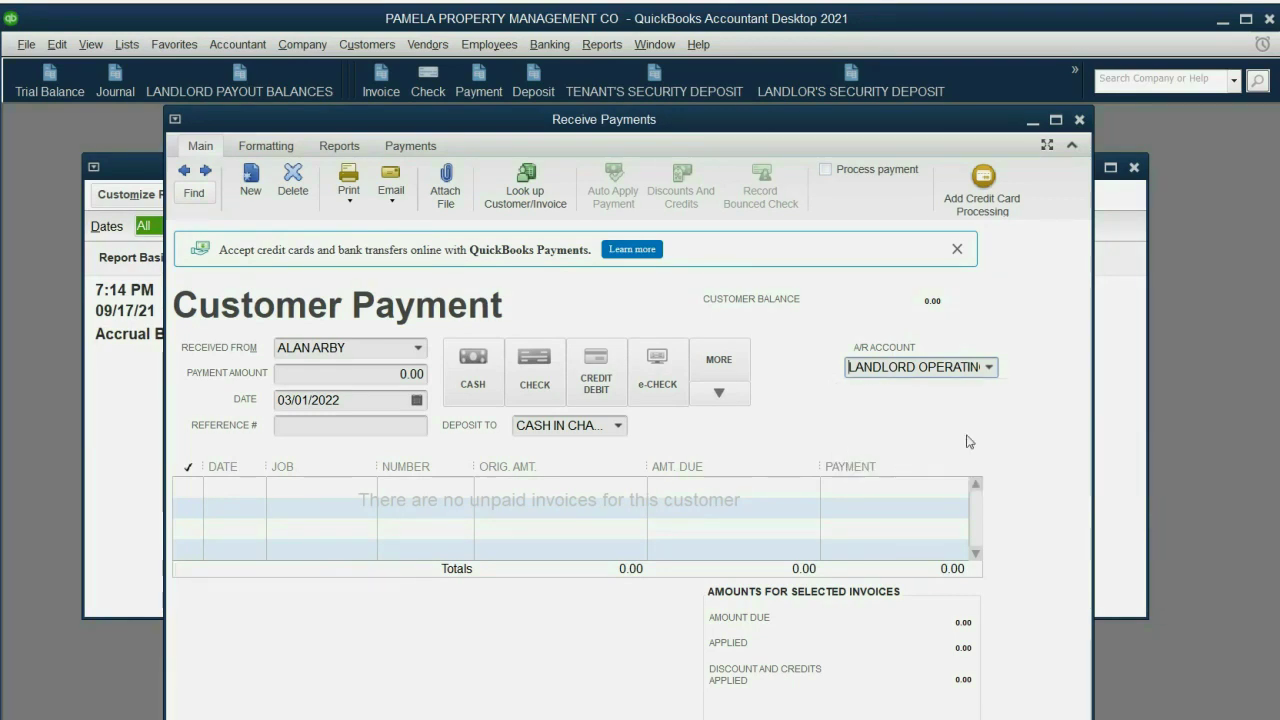
# Enter 2,000 as the payment amount, leaving the selected bank account and landlord customer as they are
pyautogui.click(619, 426)
pyautogui.click(621, 426)
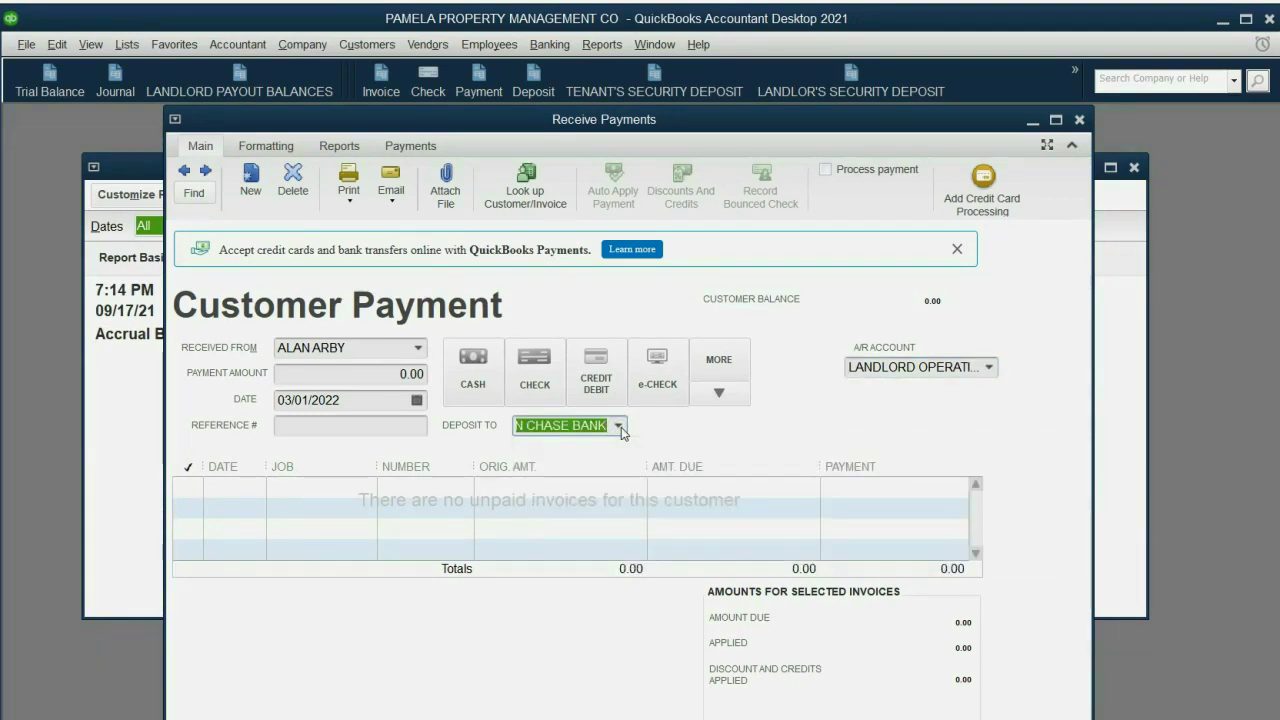
pyautogui.click(462, 350)
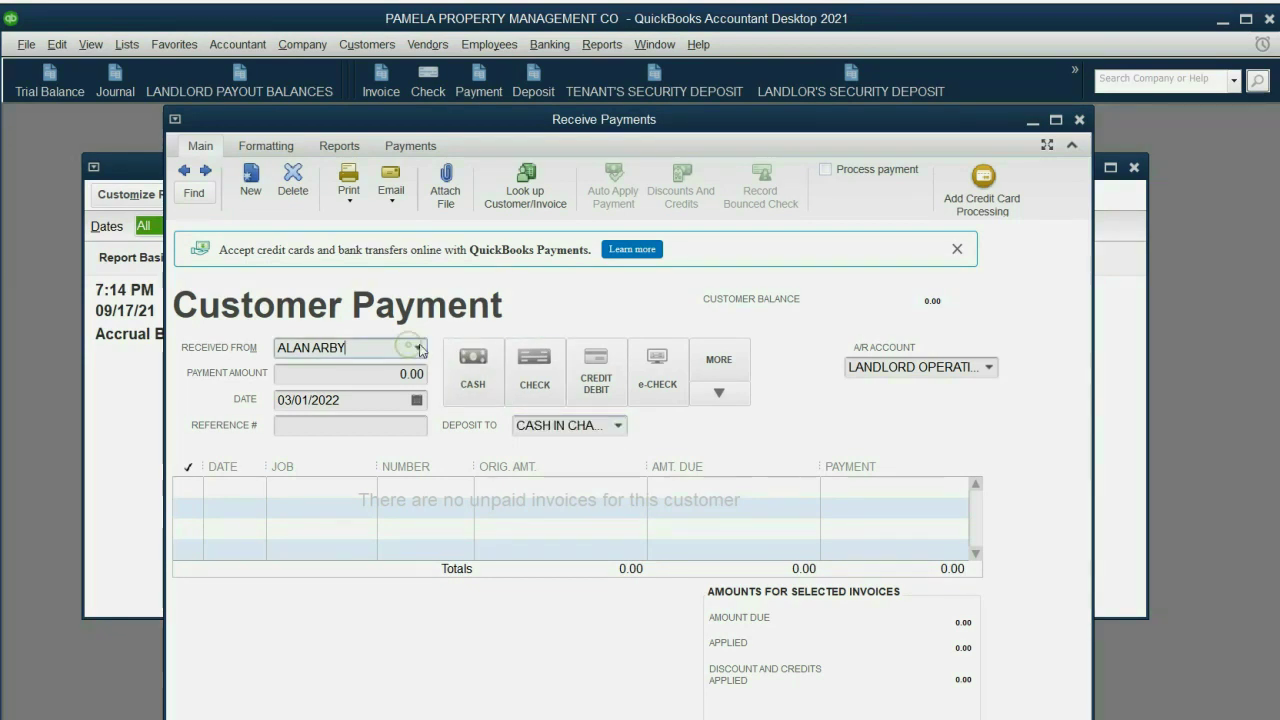
pyautogui.click(396, 377)
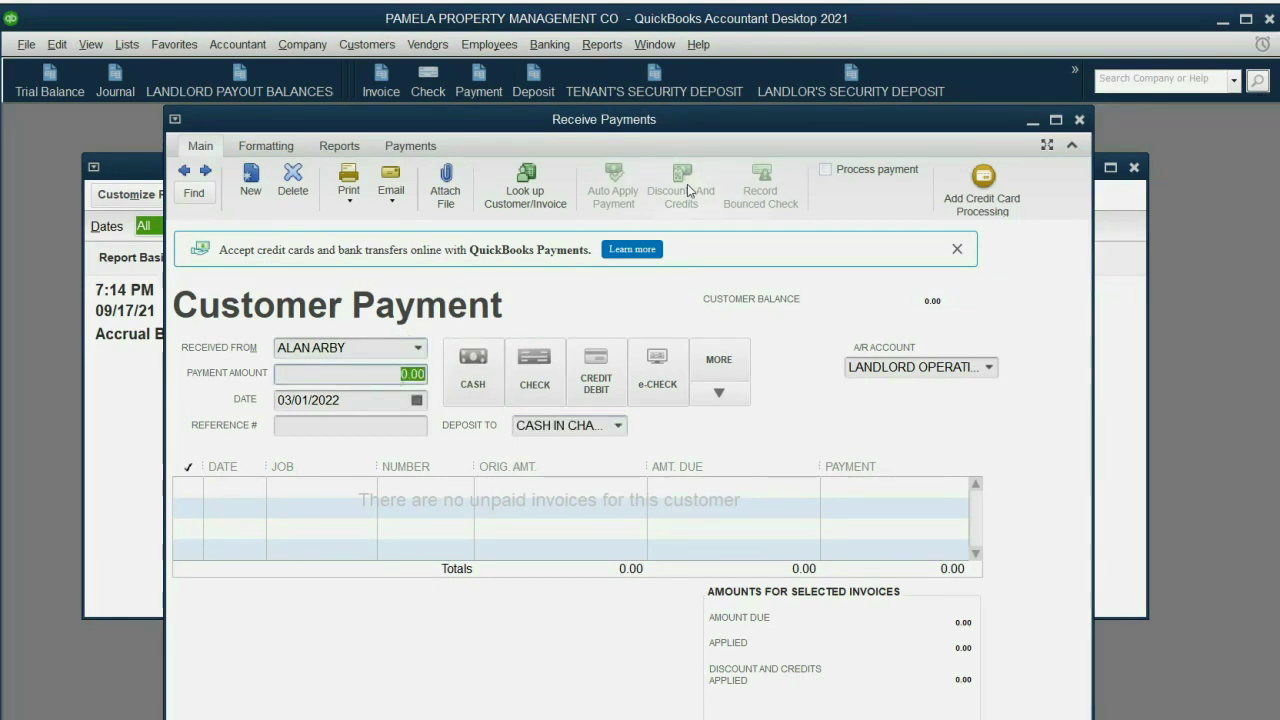
pyautogui.write('2000')
# Save and close the payment, confirming that the overpayment stays as a credit on the landlord's account
pyautogui.moveTo(675, 125); pyautogui.dragTo(680, 109)
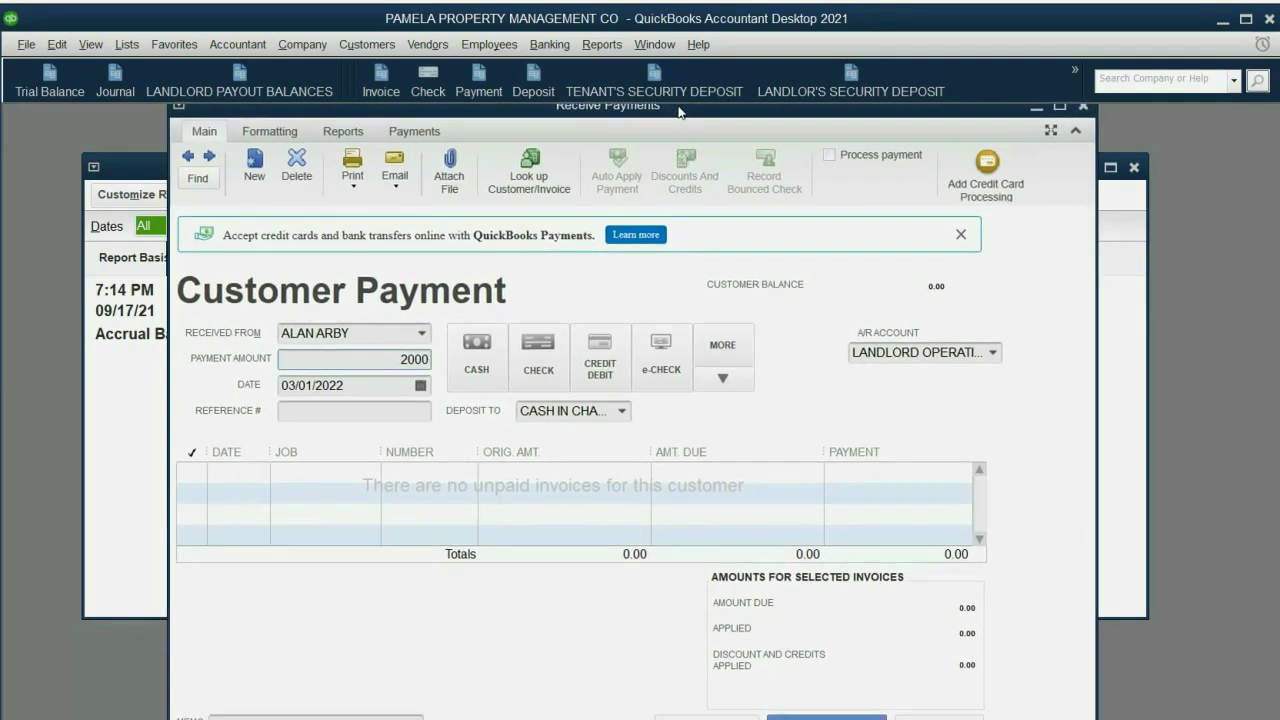
pyautogui.click(703, 713)
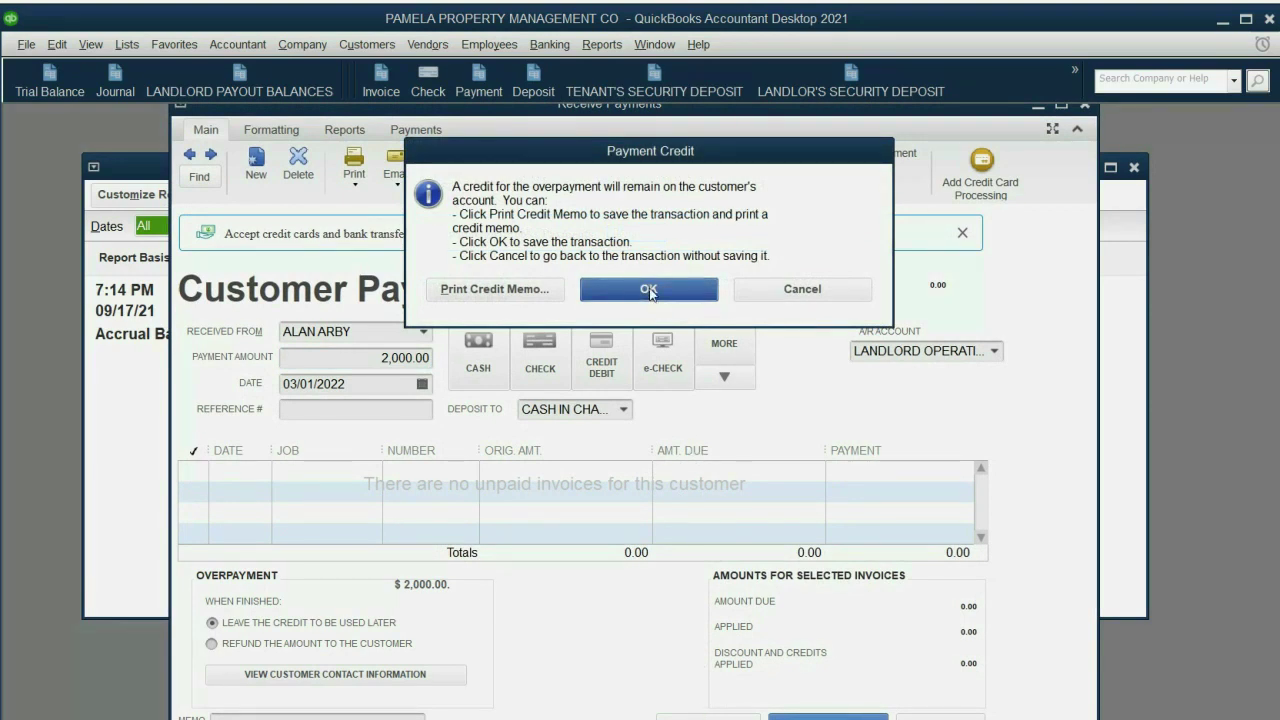
pyautogui.click(650, 290)
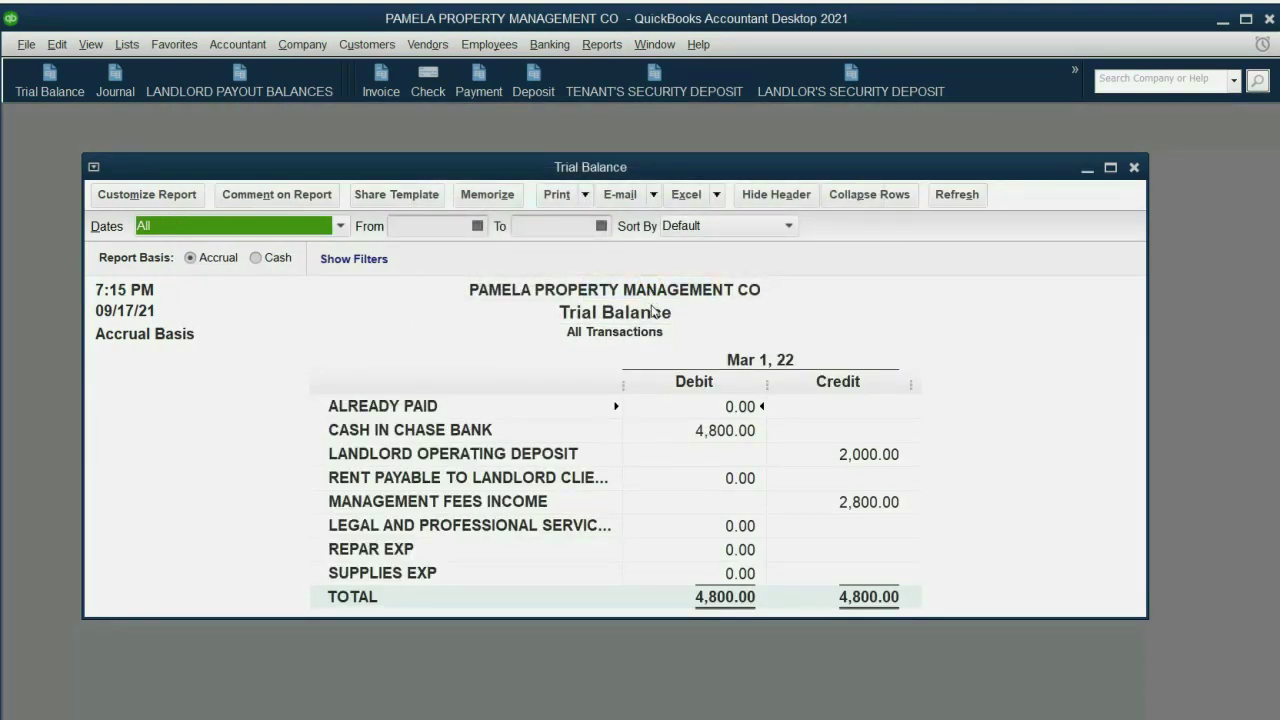
# Compare the landlord operating deposit in the Trial Balance with the landlord's operating deposits report
pyautogui.click(728, 431)
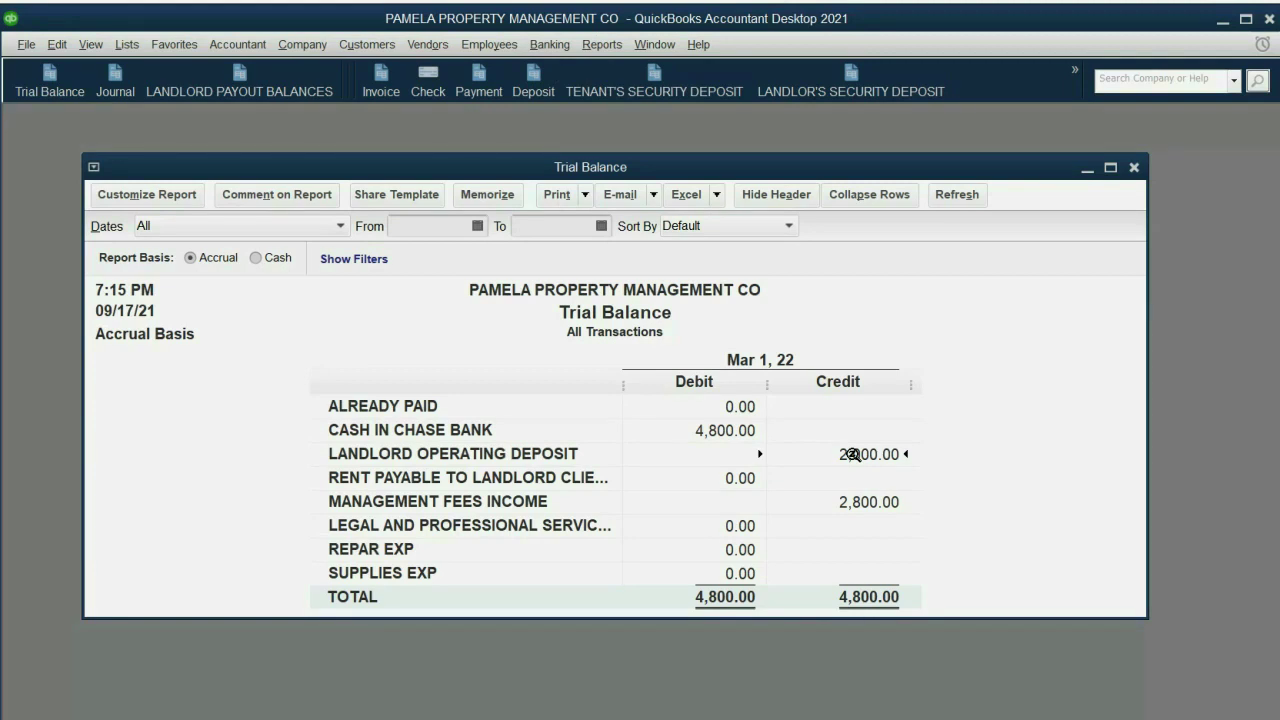
pyautogui.click(836, 91)
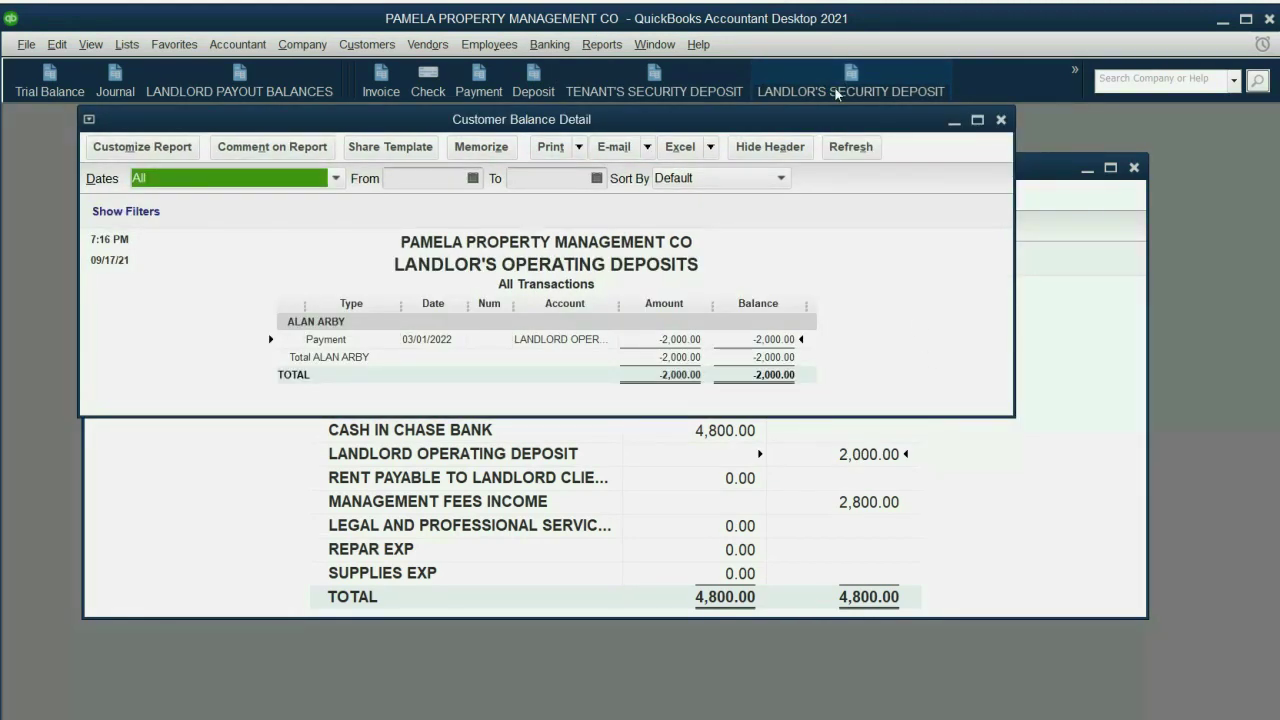
pyautogui.click(323, 329)
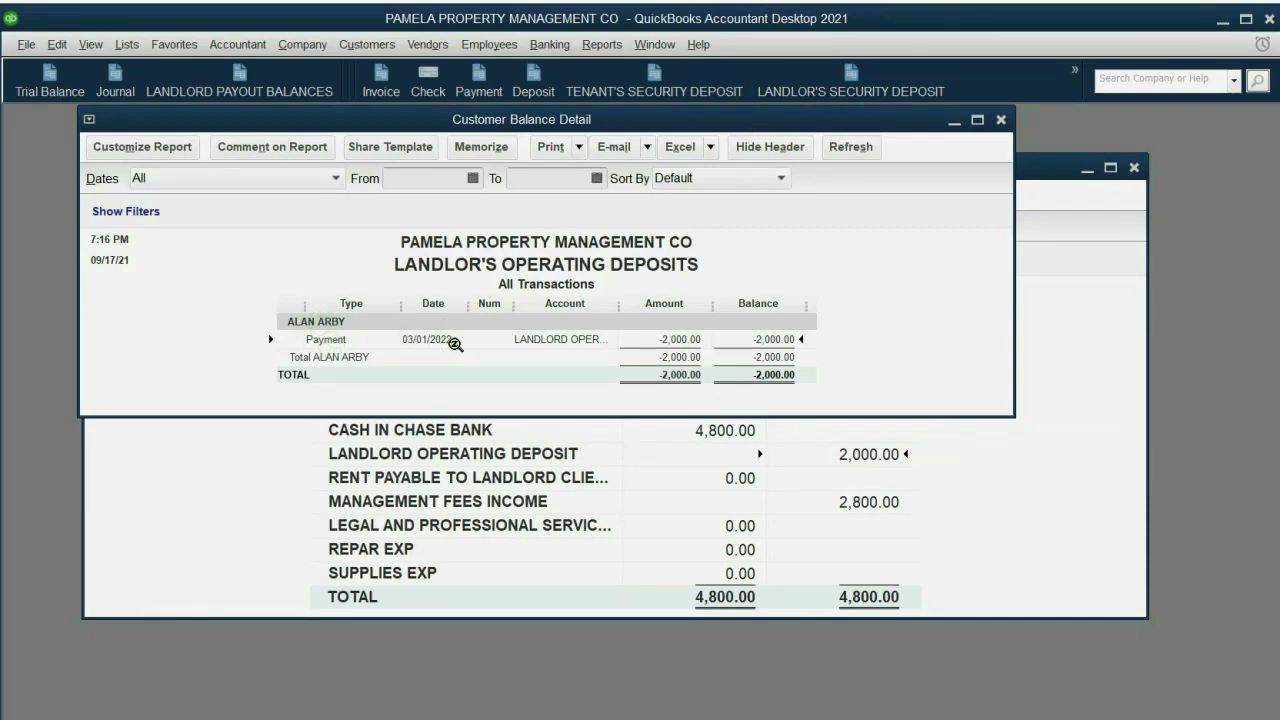
pyautogui.click(988, 494)
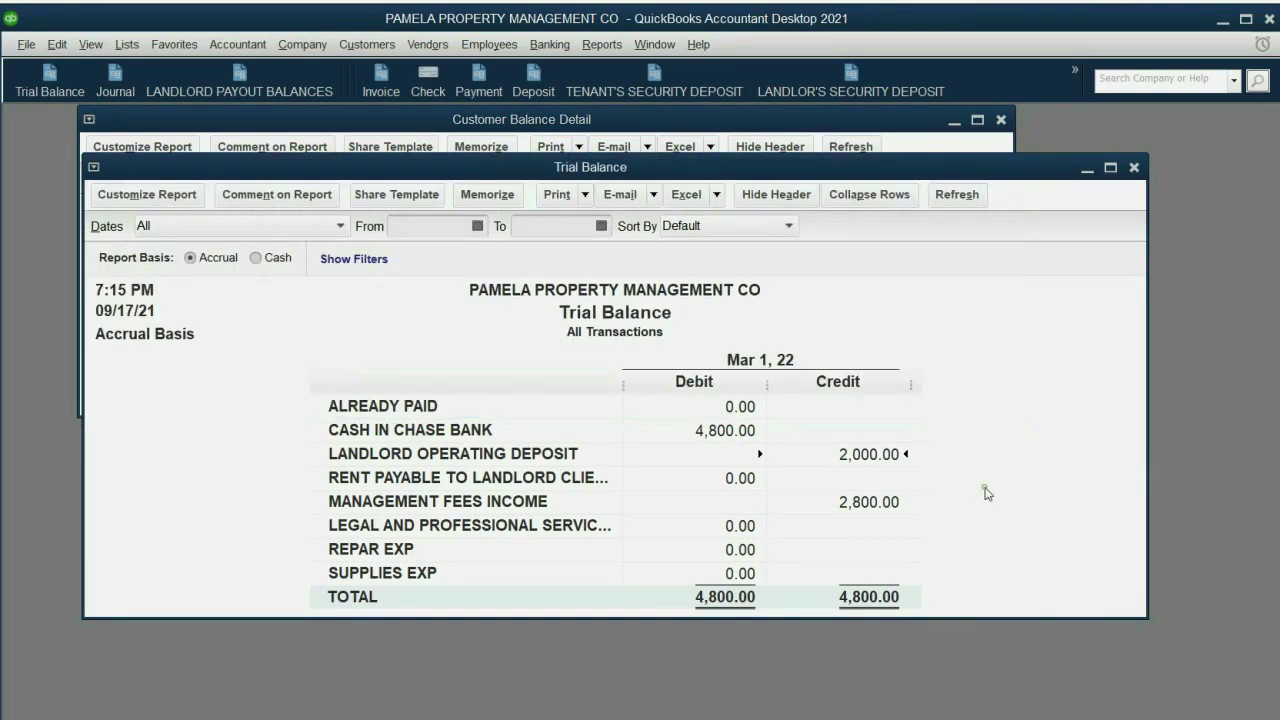
# Close the landlord's operating deposits report, leaving the Trial Balance open
pyautogui.click(1002, 120)
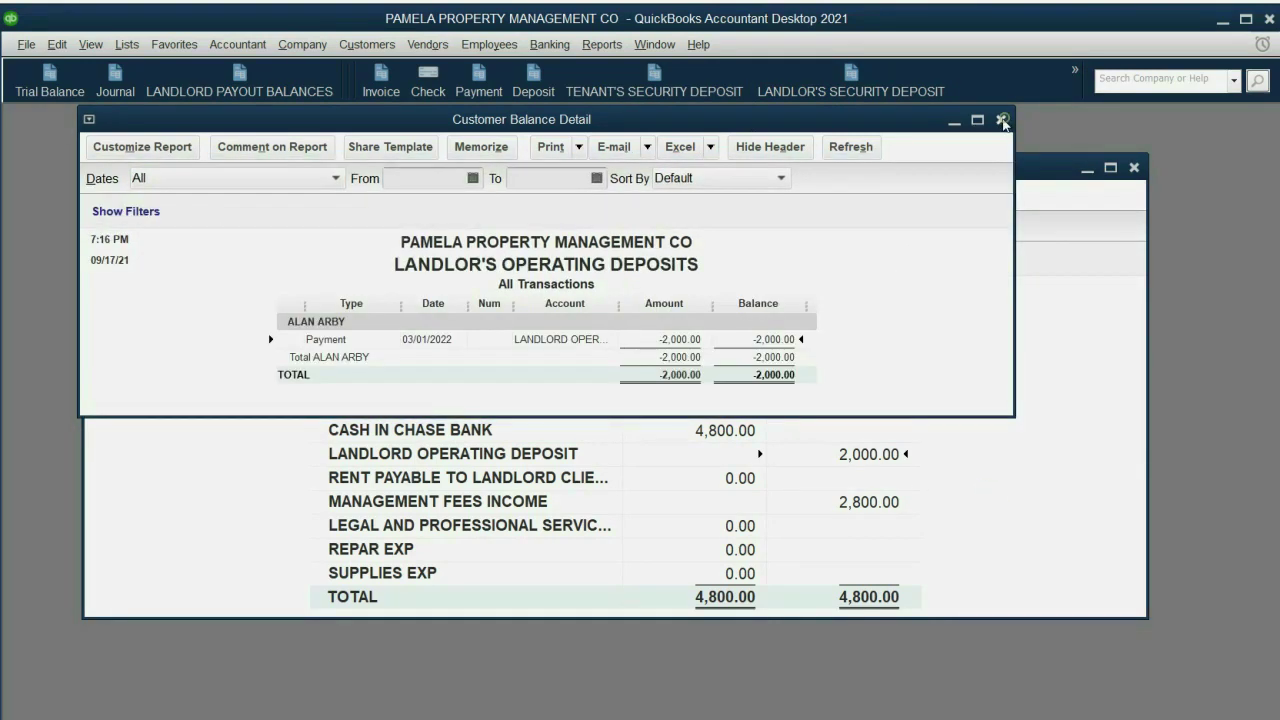
pyautogui.click(1002, 120)
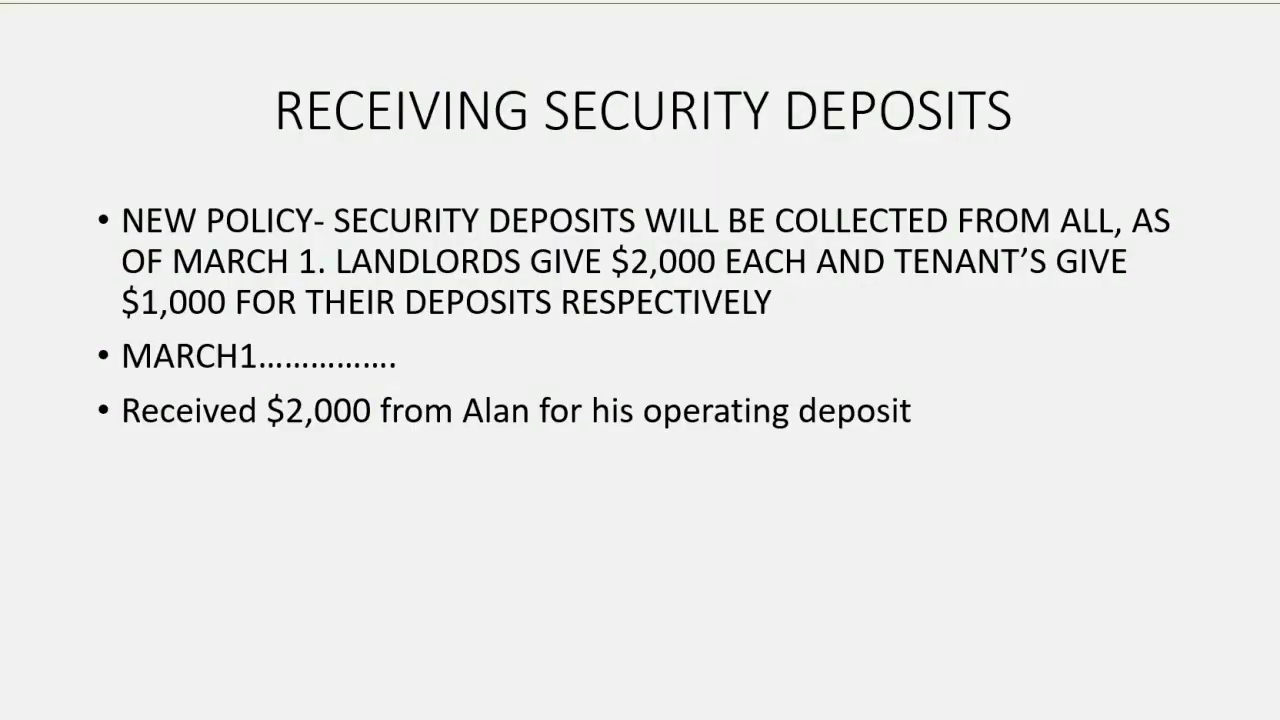
pyautogui.click(874, 688)
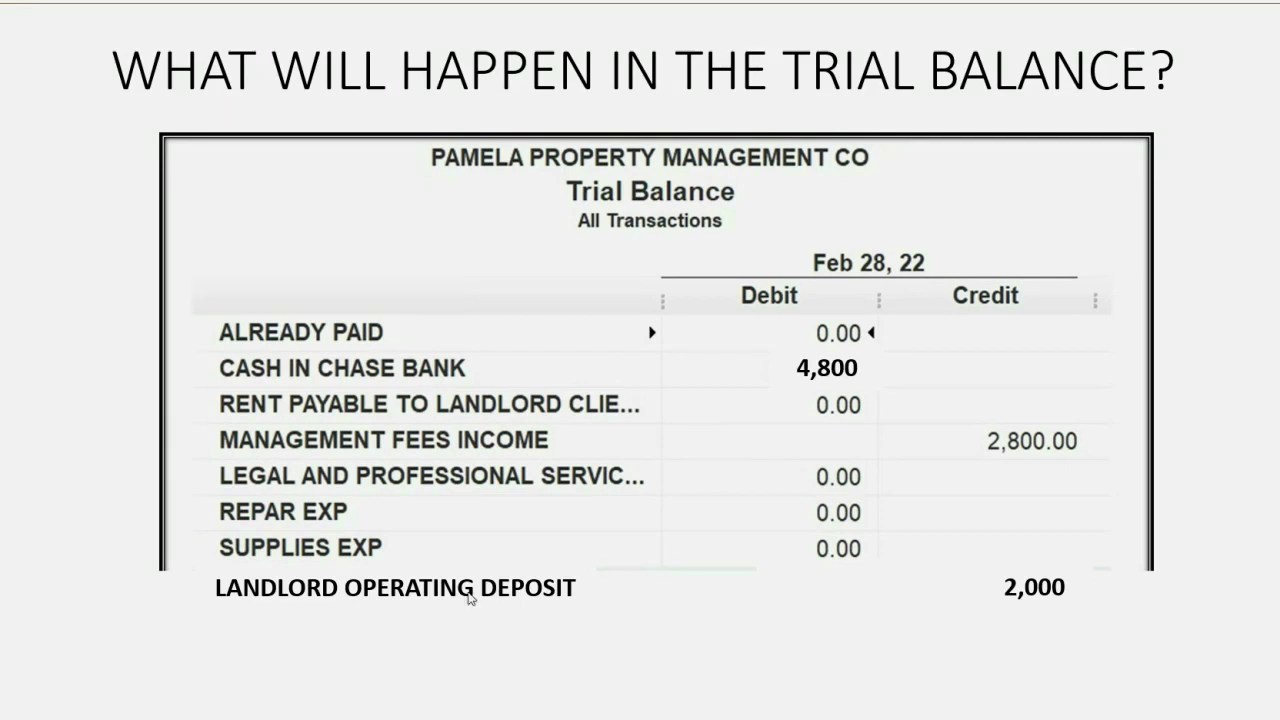
pyautogui.click(1031, 597)
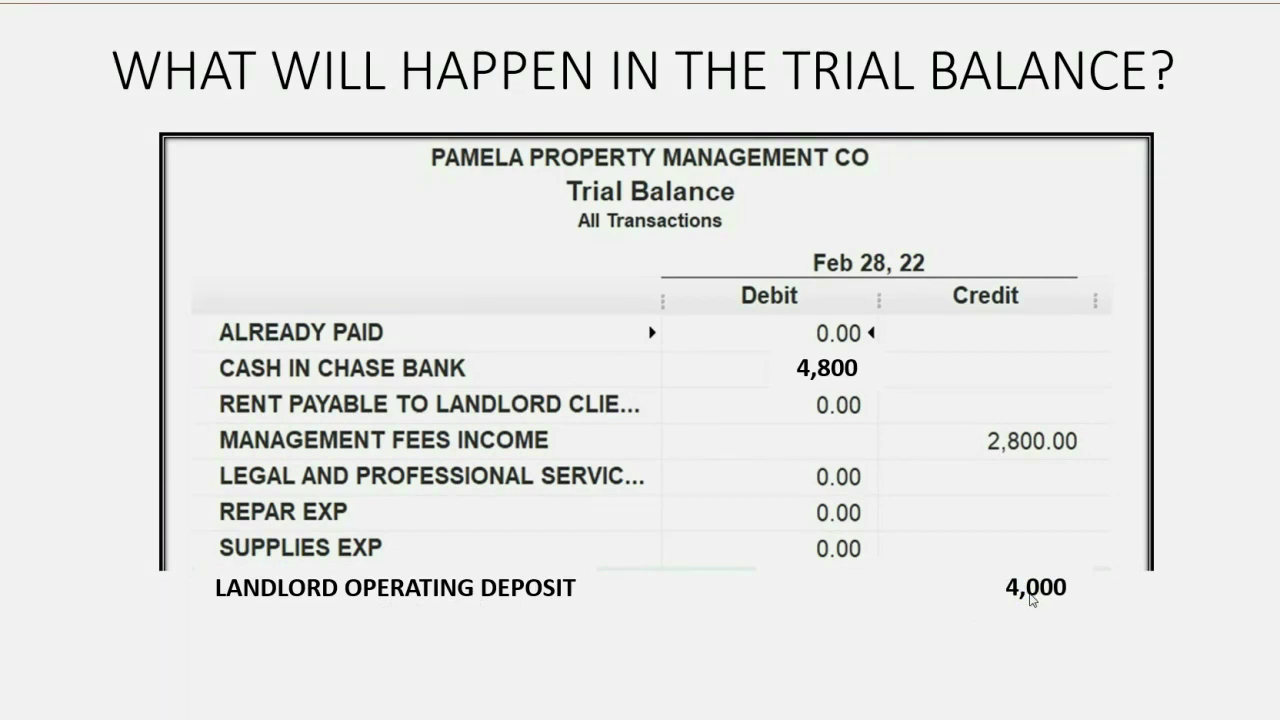
pyautogui.click(830, 370)
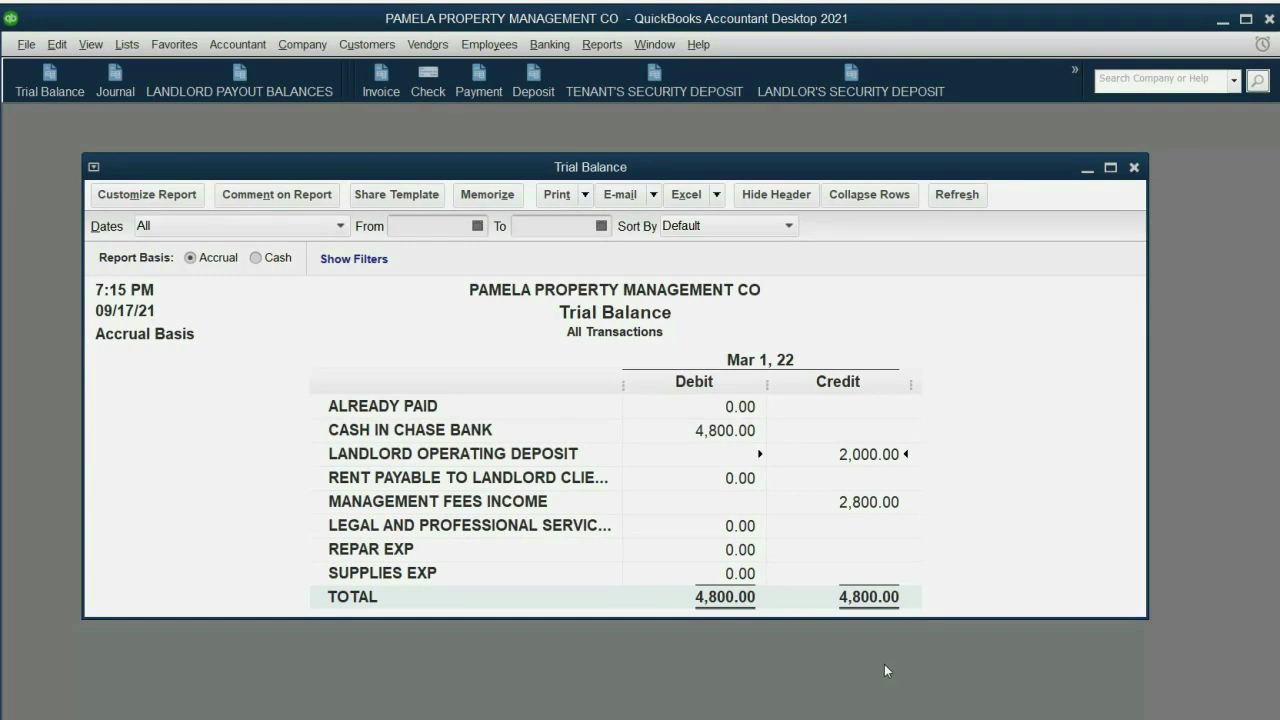
# Start a new customer payment received from the second landlord, keeping CASH IN CHASE BANK as the deposit account
pyautogui.click(472, 80)
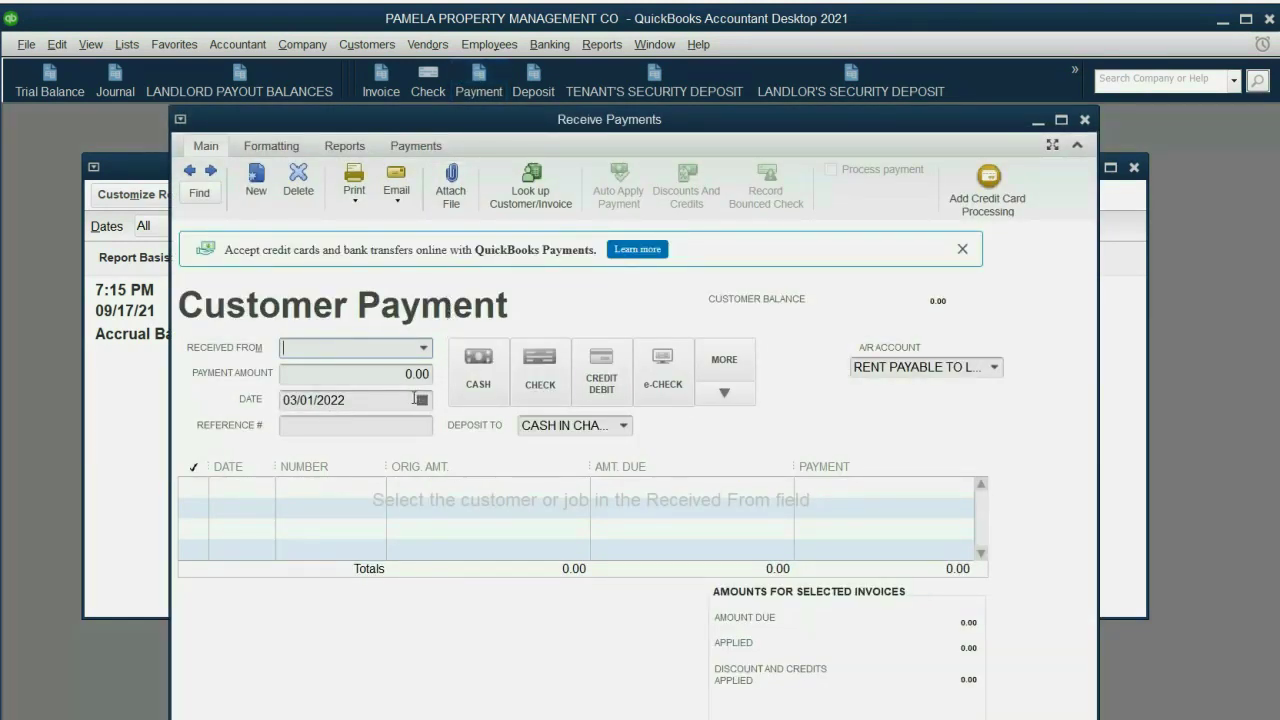
pyautogui.click(424, 347)
pyautogui.click(358, 476)
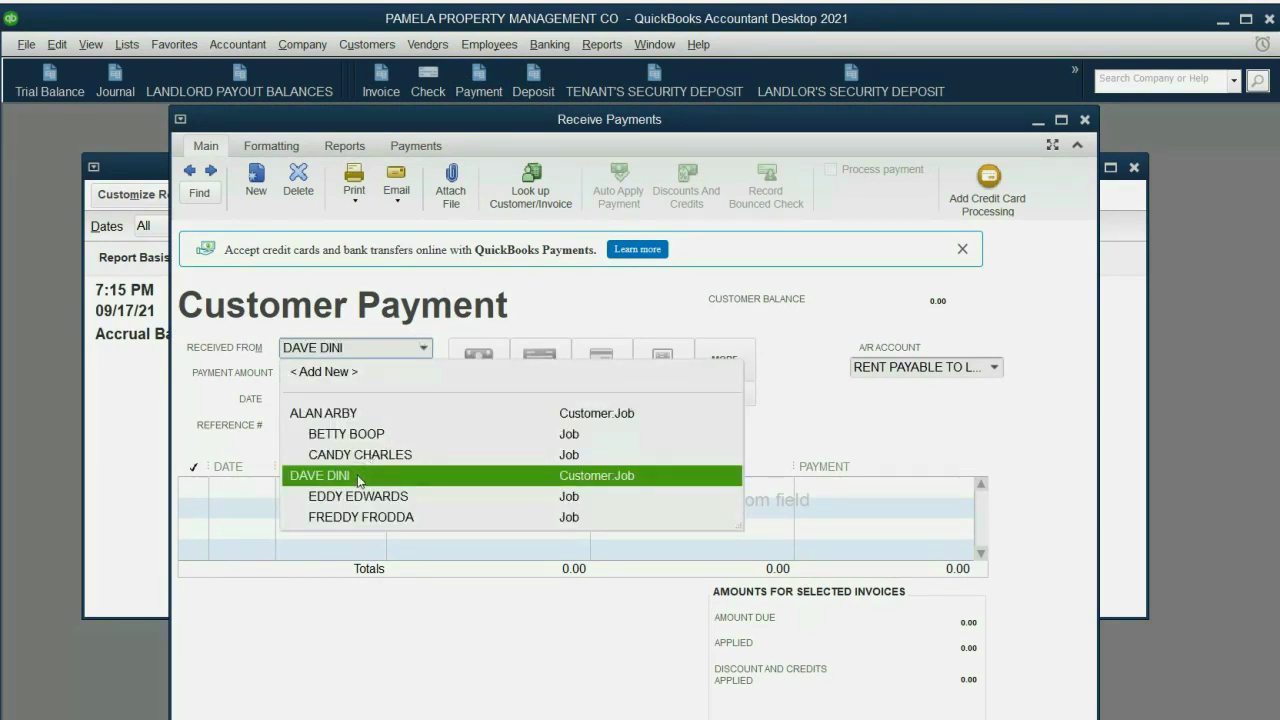
pyautogui.click(366, 480)
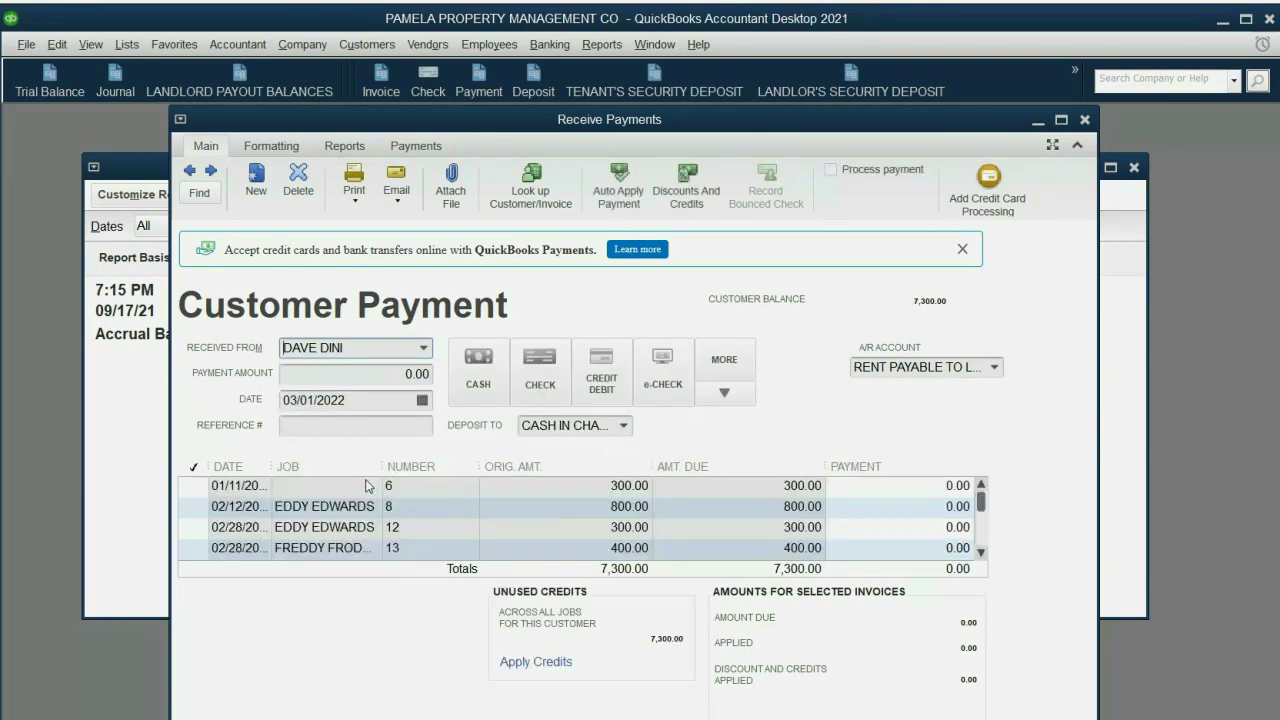
pyautogui.click(623, 425)
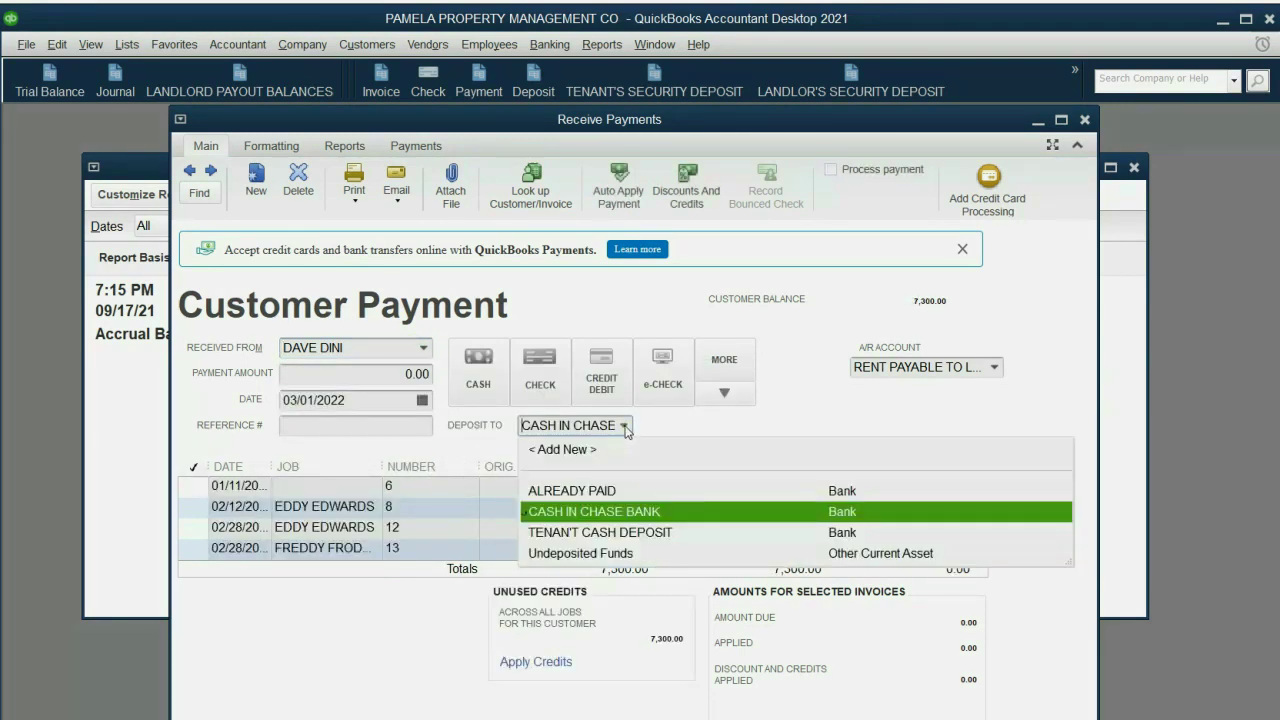
pyautogui.click(624, 427)
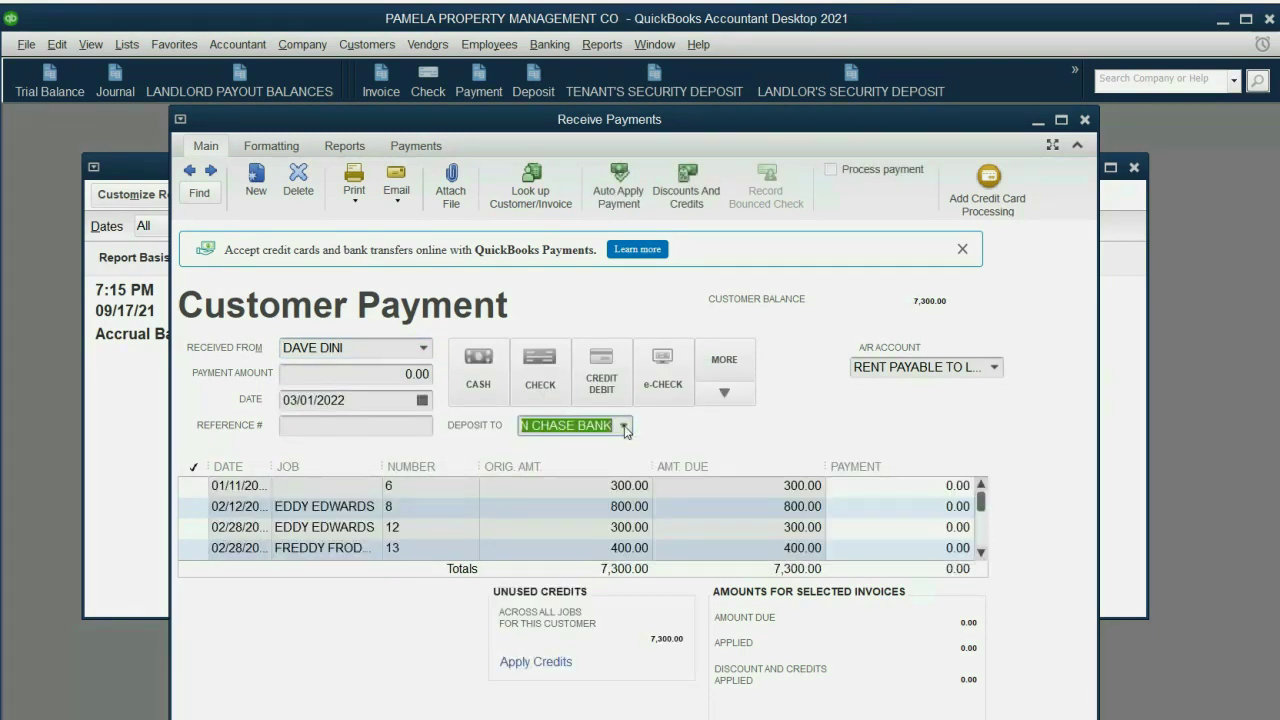
# Set the payment's A/R account to LANDLORD OPERATING DEPOSIT and the payment amount to 2,000
pyautogui.click(995, 368)
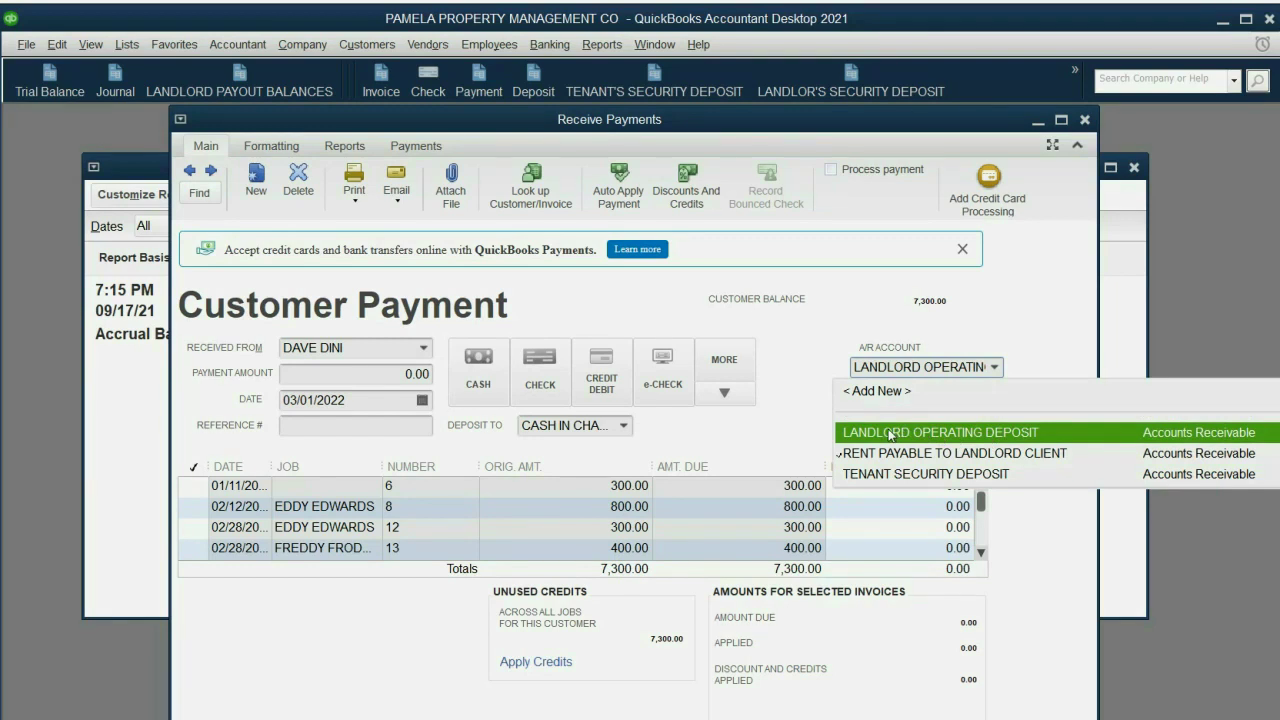
pyautogui.click(920, 434)
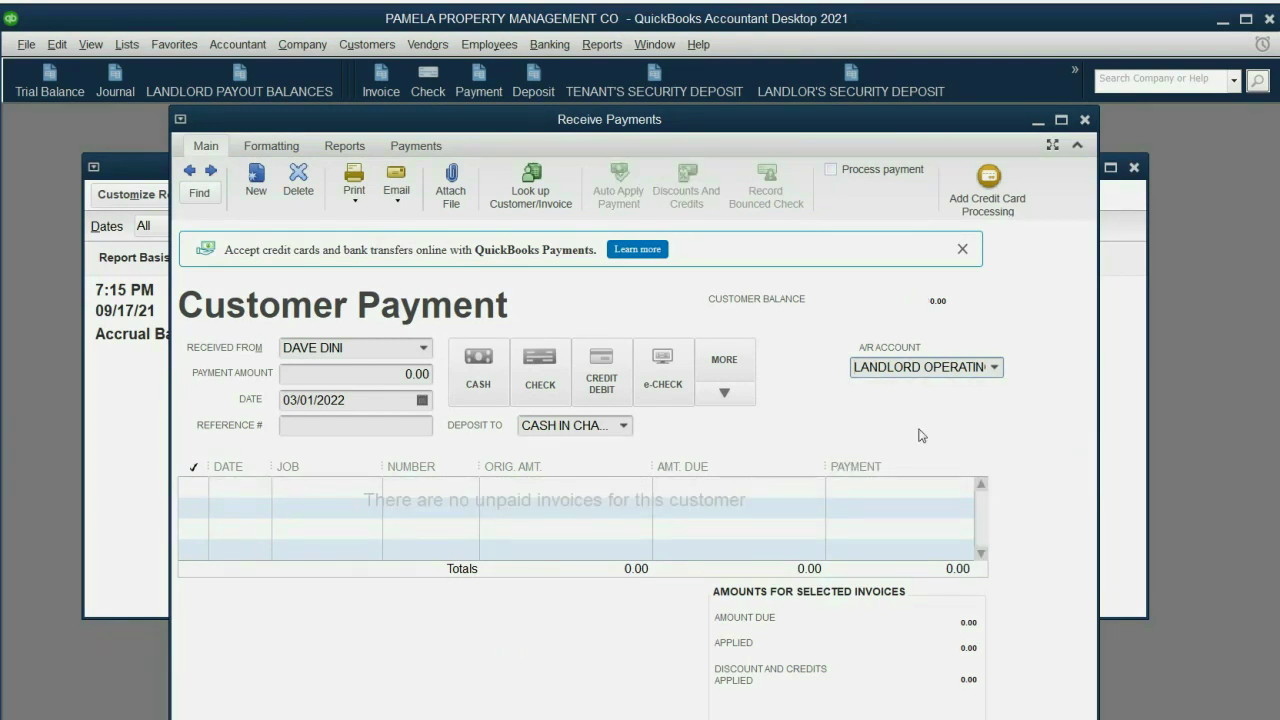
pyautogui.click(385, 377)
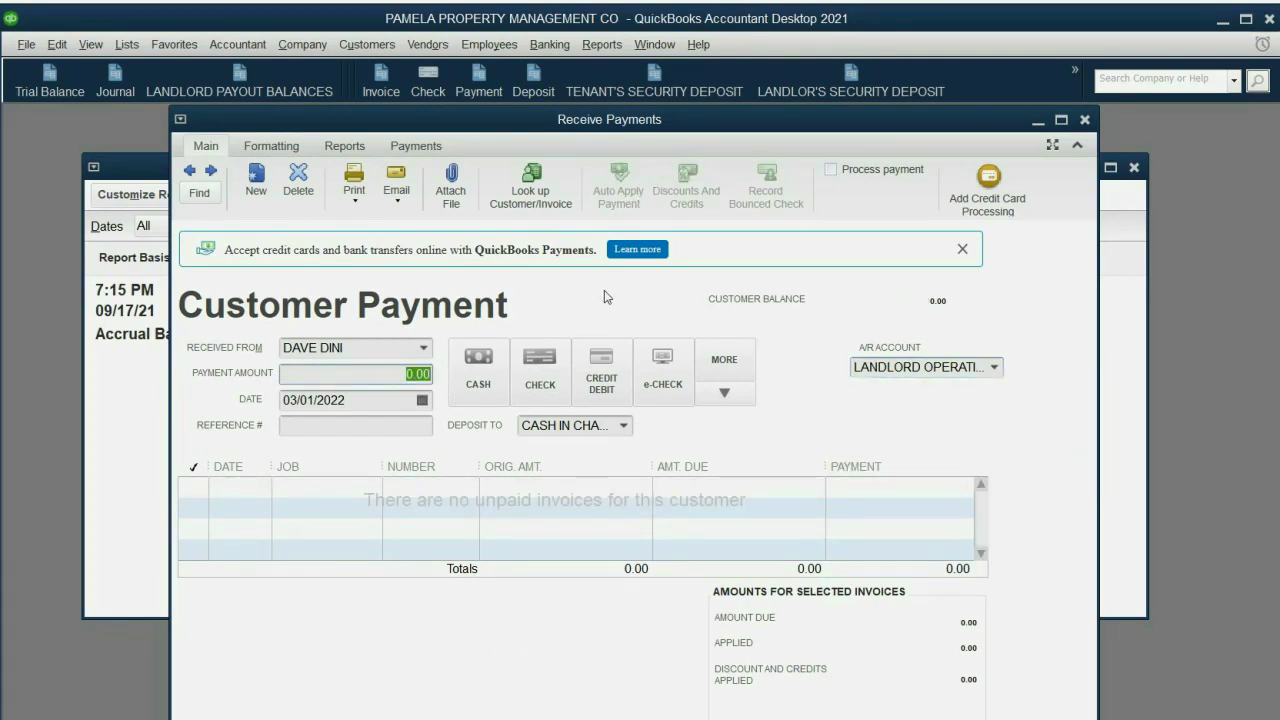
pyautogui.write('2000')
pyautogui.press('Tab')
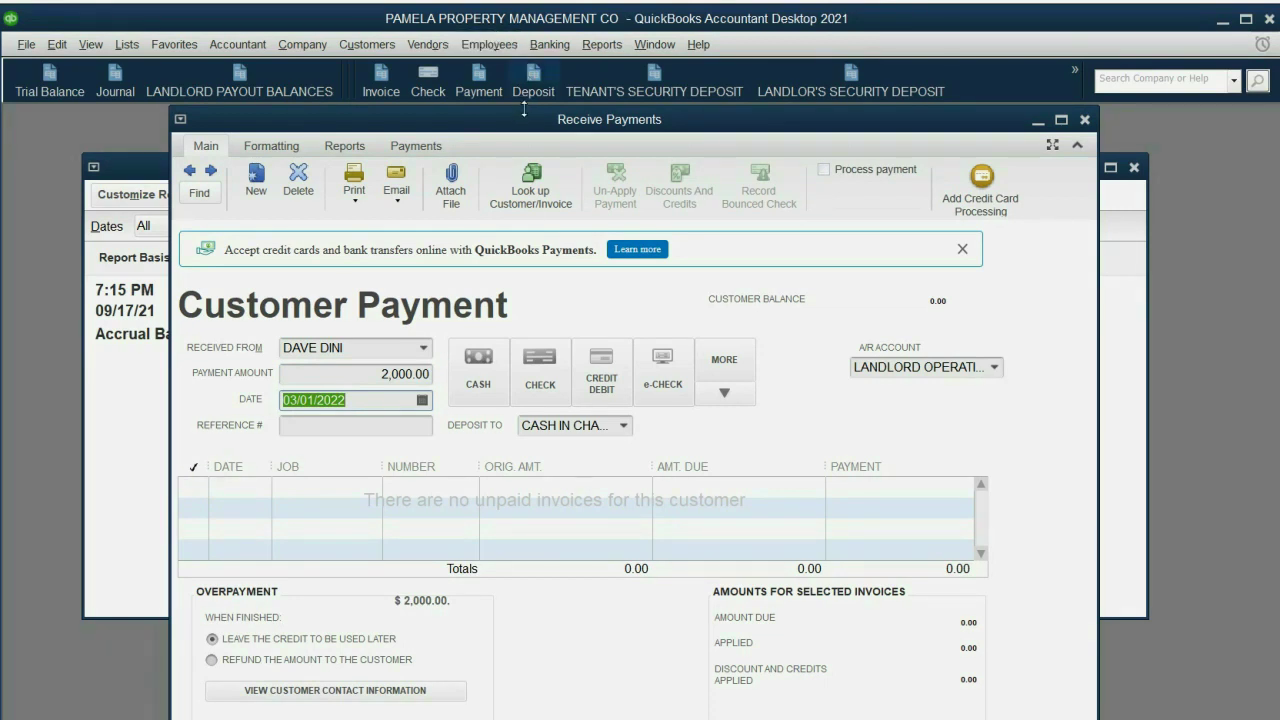
# Save and close the second landlord's payment, accepting that the overpayment remains as a credit on the account
pyautogui.moveTo(521, 120); pyautogui.dragTo(521, 109)
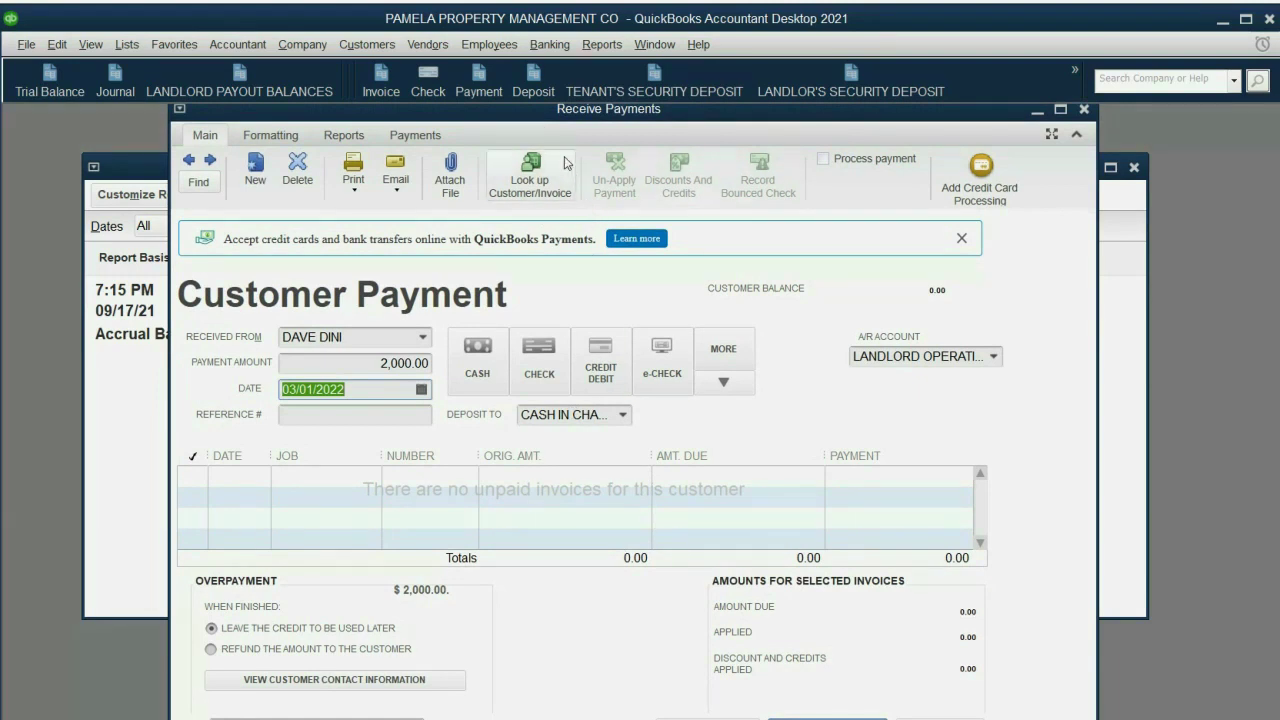
pyautogui.moveTo(536, 120)
pyautogui.mouseDown()
pyautogui.moveTo(531, 137)
pyautogui.moveTo(527, 105)
pyautogui.mouseUp()
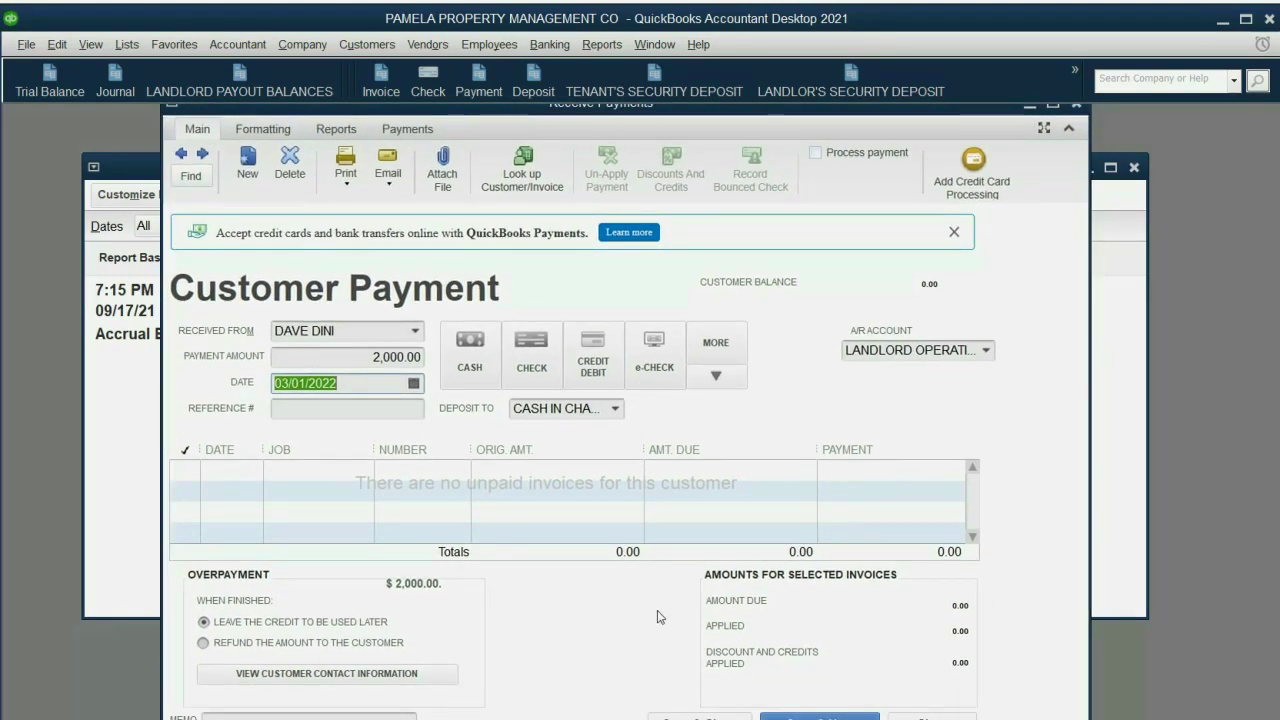
pyautogui.click(697, 718)
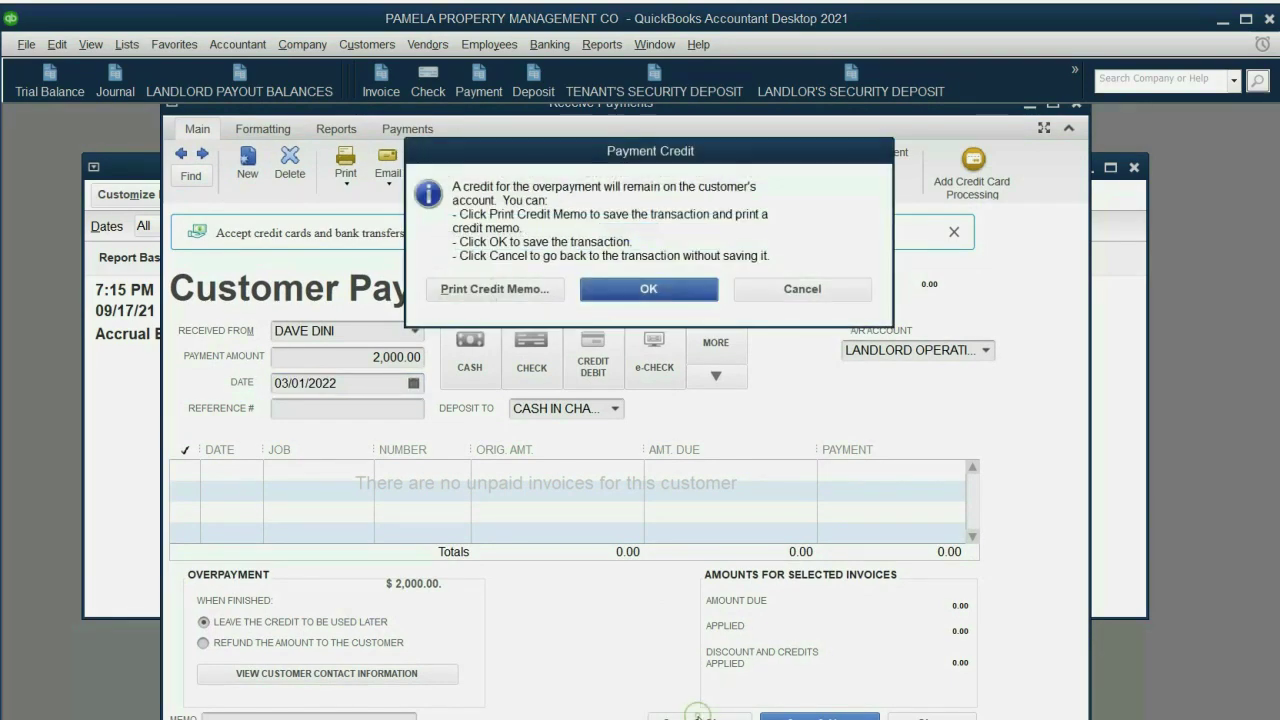
pyautogui.click(663, 298)
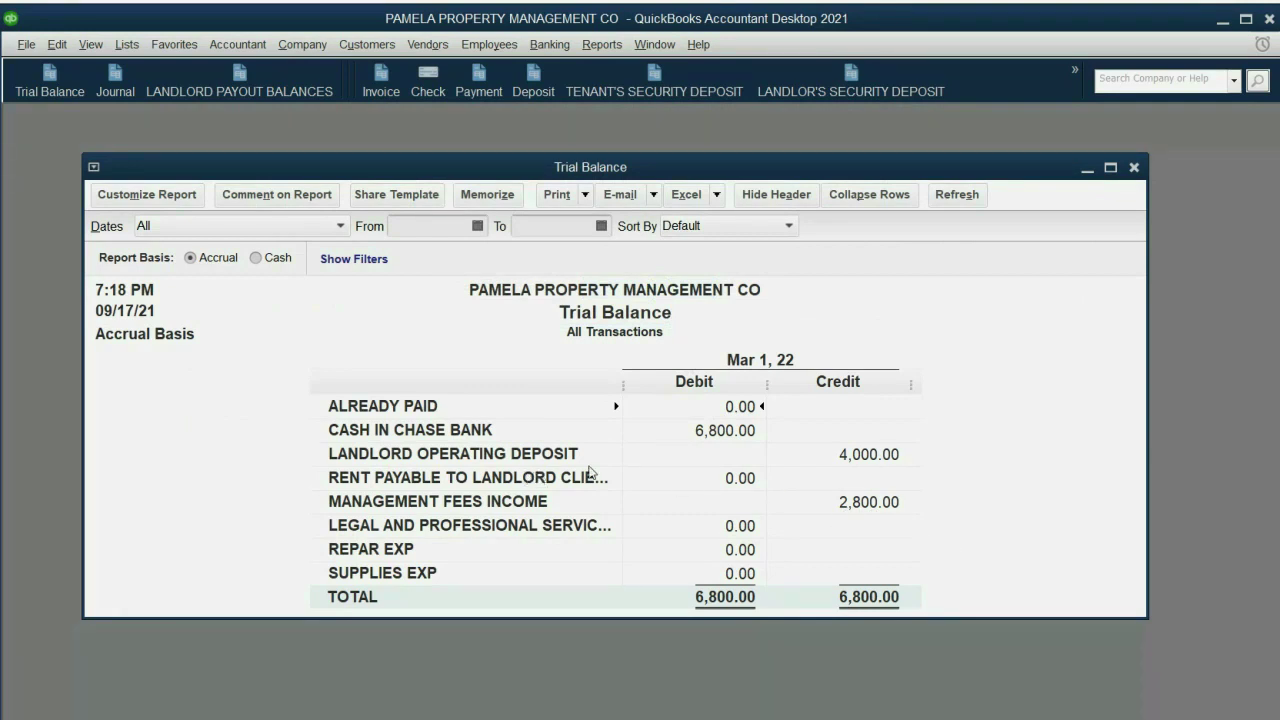
# Compare the Chase cash and landlord operating deposit balances in the Trial Balance with each landlord's balance in the landlord operating deposits report
pyautogui.click(866, 453)
pyautogui.click(709, 433)
pyautogui.click(862, 457)
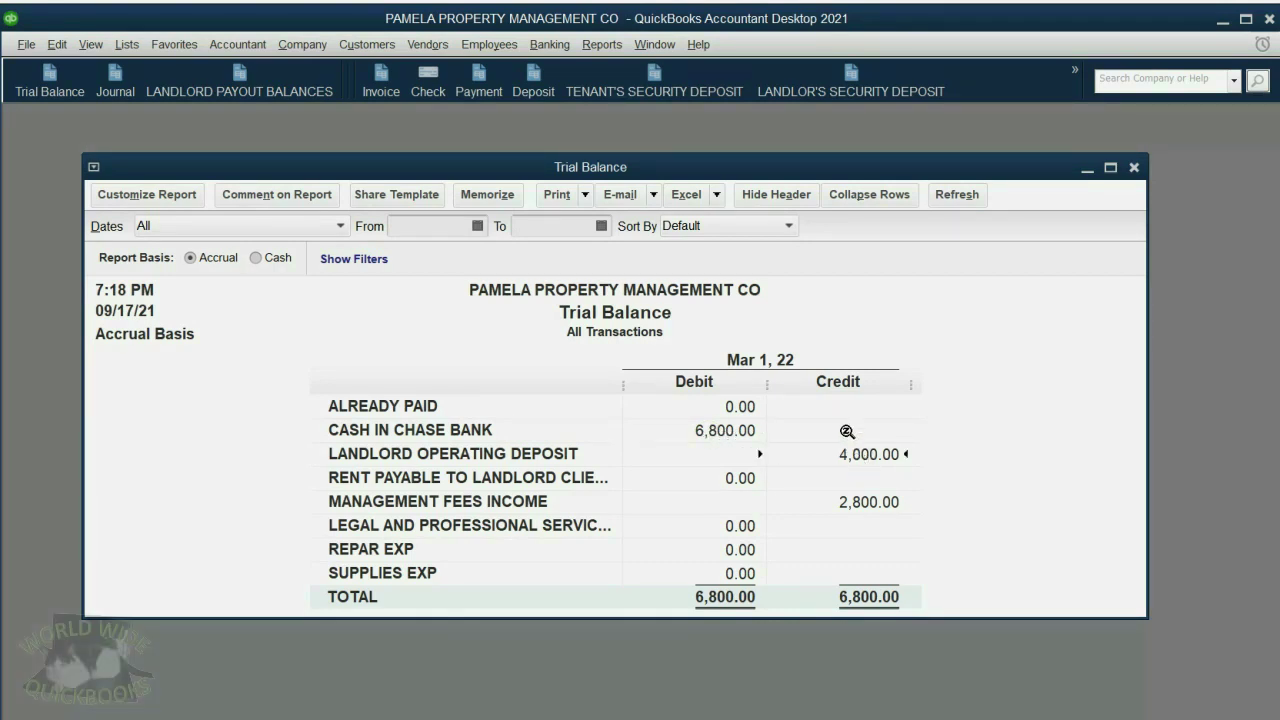
pyautogui.click(835, 93)
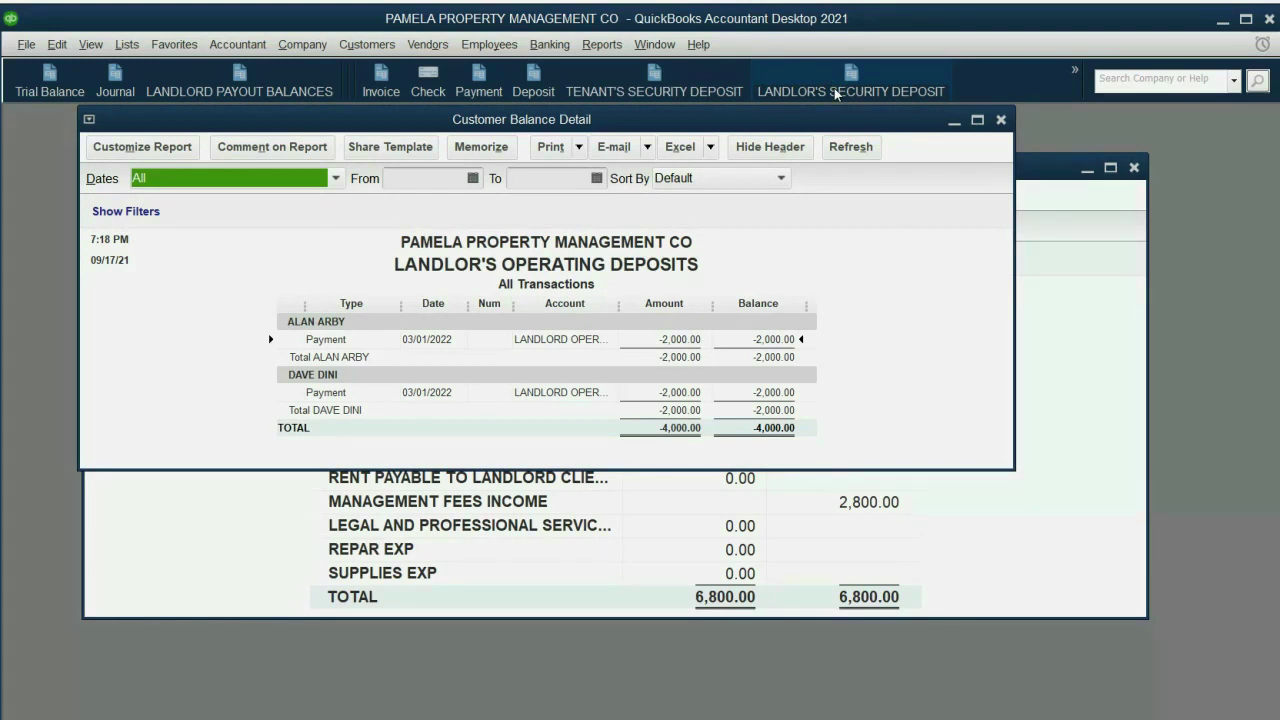
pyautogui.click(771, 341)
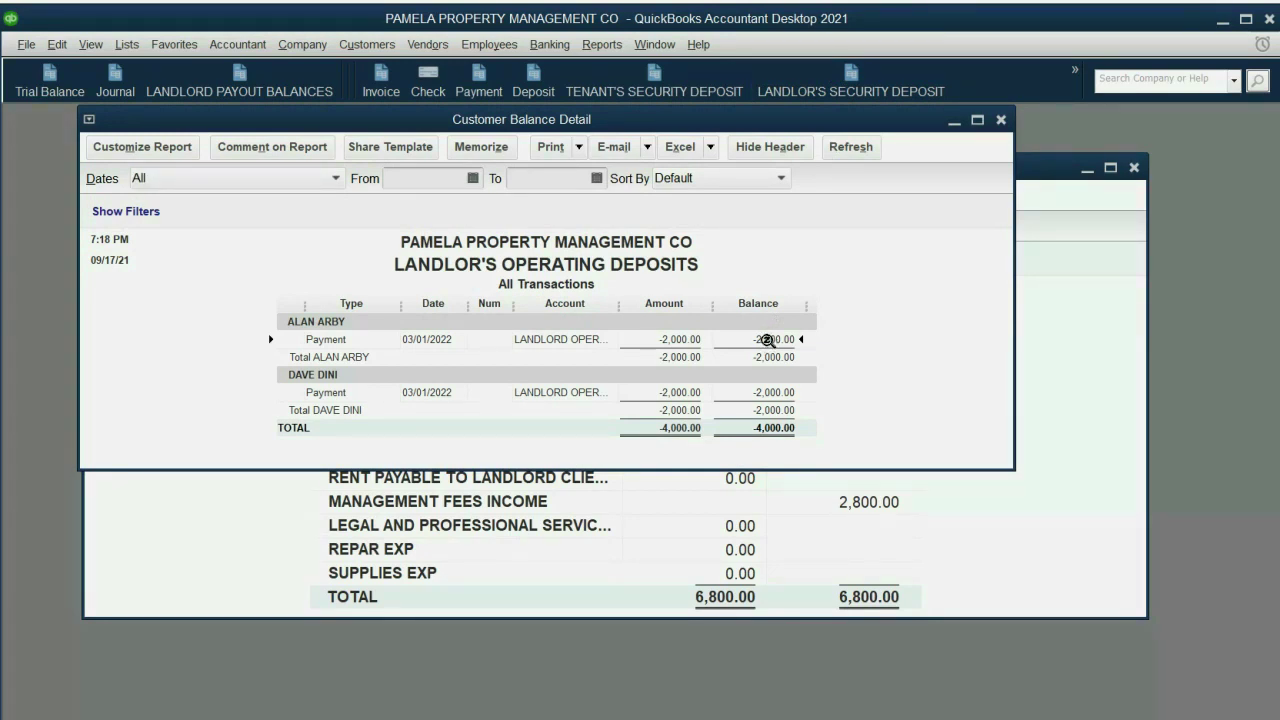
pyautogui.click(771, 393)
pyautogui.click(772, 426)
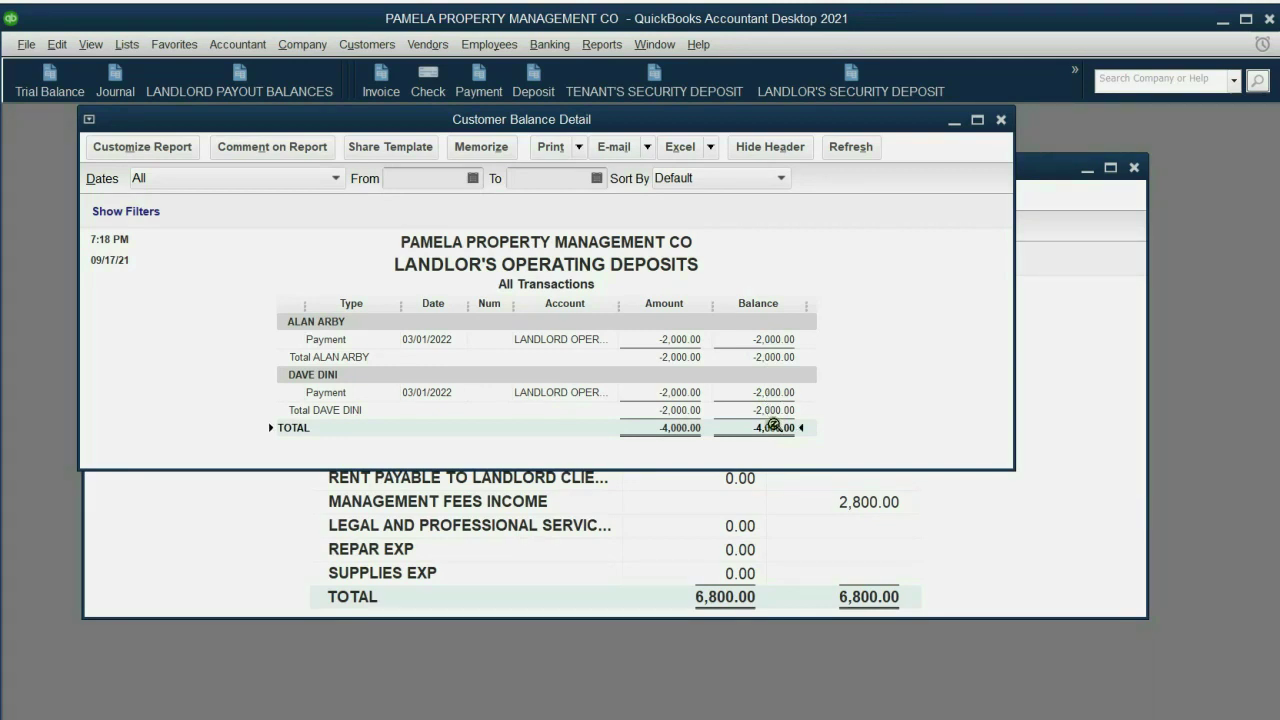
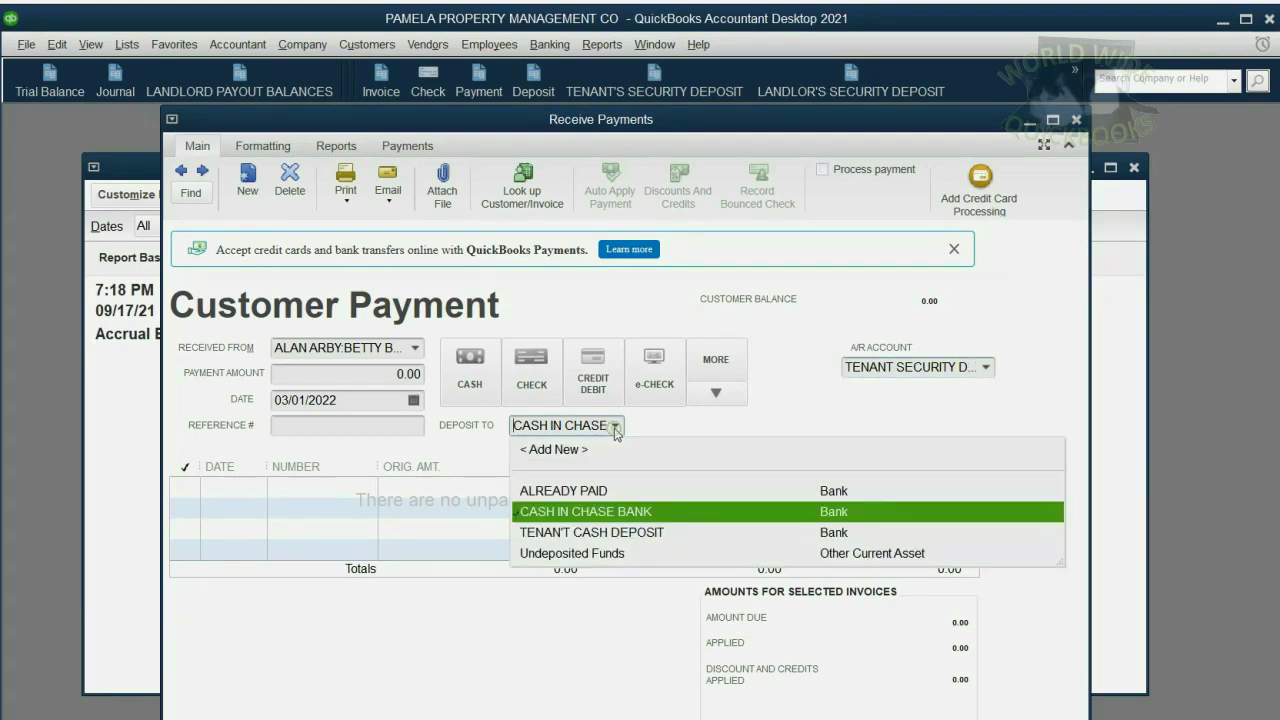
# Set the deposit account of the tenant's payment to TENAN'T CASH DEPOSIT
pyautogui.click(615, 428)
pyautogui.click(615, 428)
pyautogui.click(615, 428)
pyautogui.click(615, 428)
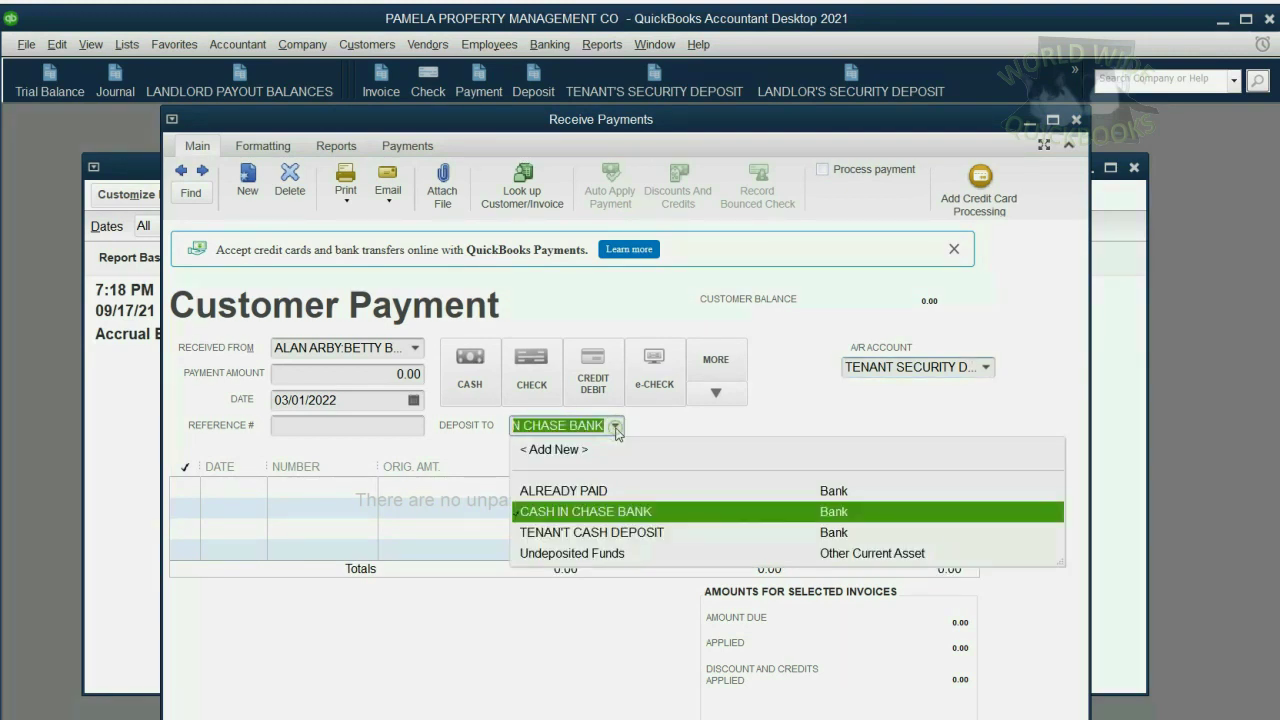
pyautogui.click(600, 532)
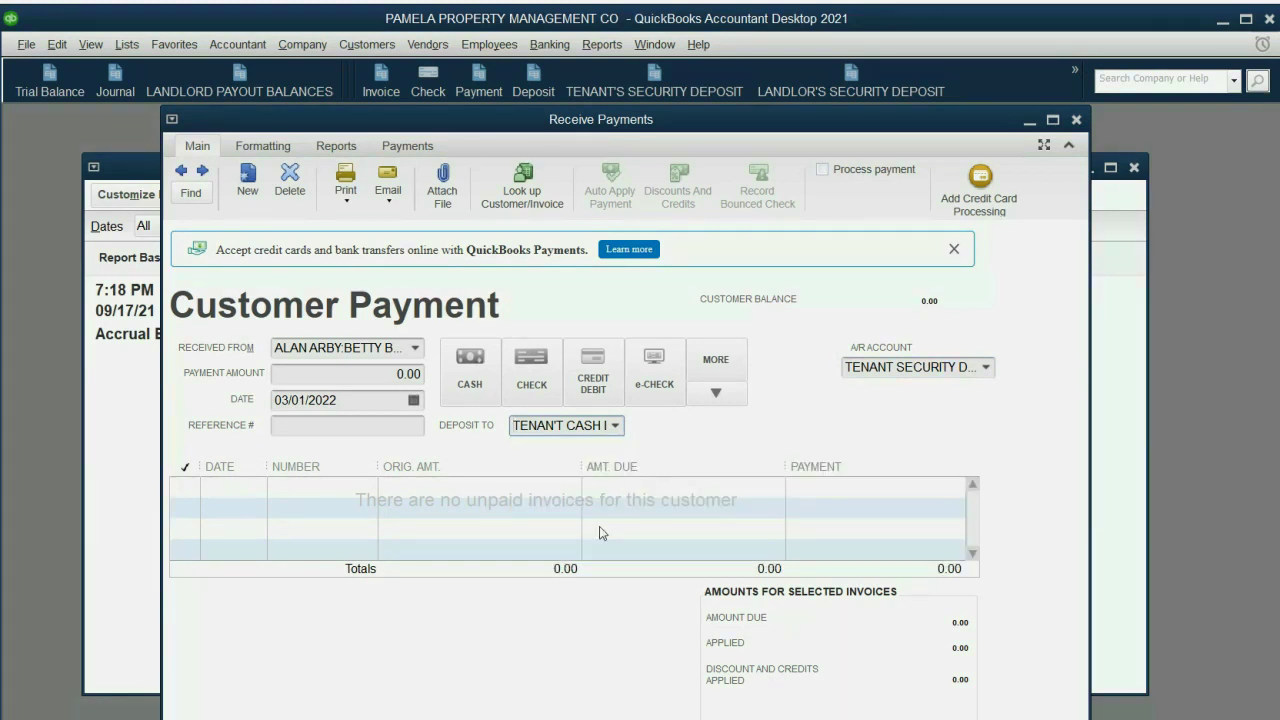
pyautogui.click(615, 425)
pyautogui.click(615, 425)
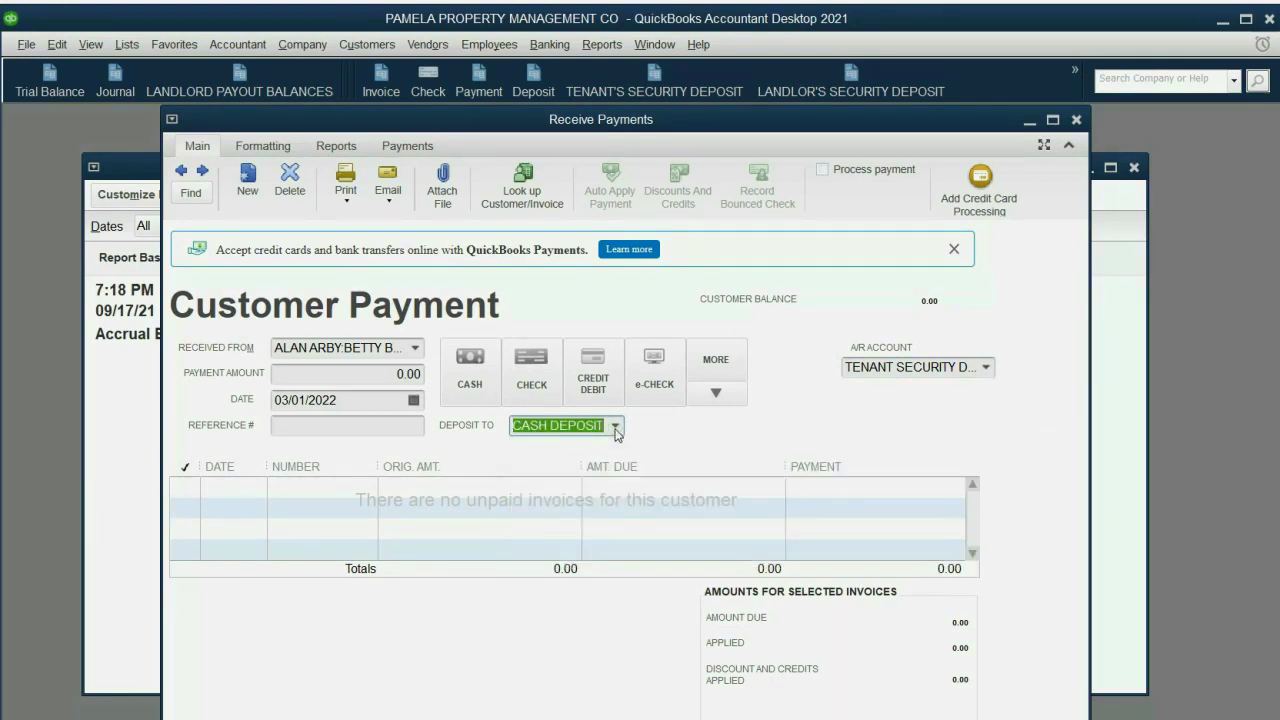
# Keep TENANT SECURITY DEPOSIT as the A/R account and enter 1,000 as the tenant's payment amount
pyautogui.click(985, 367)
pyautogui.click(985, 367)
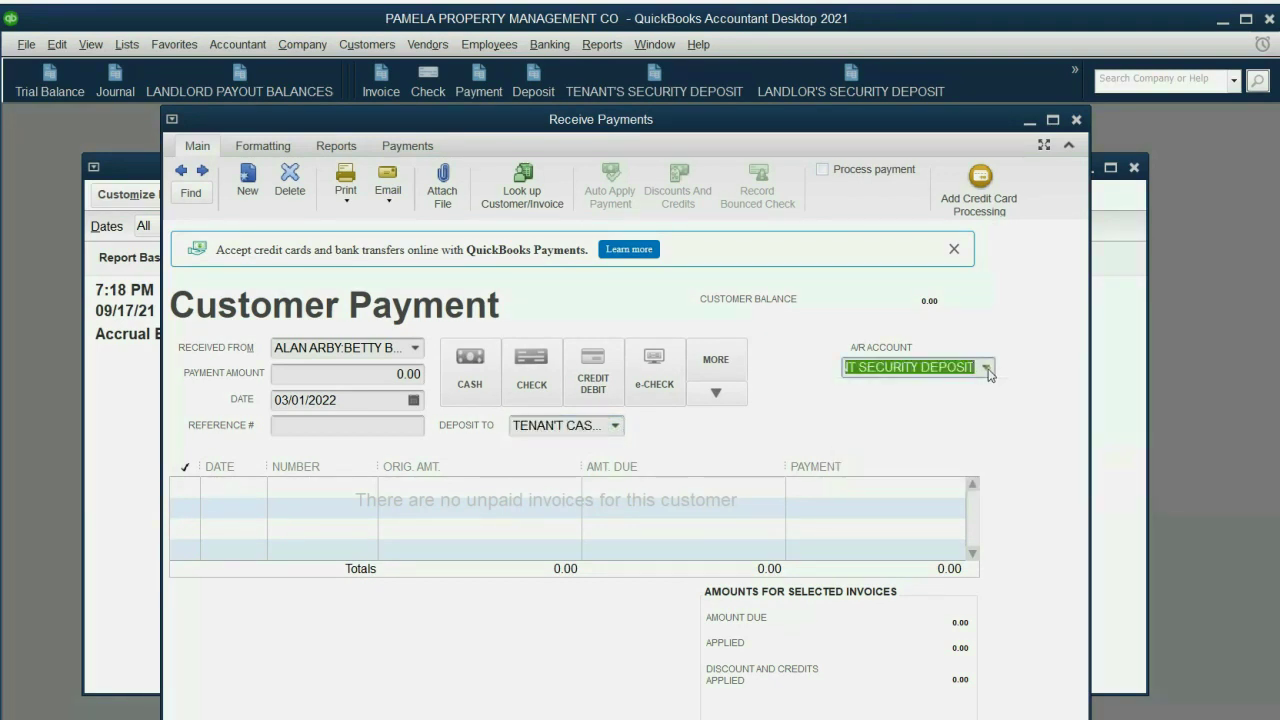
pyautogui.click(400, 377)
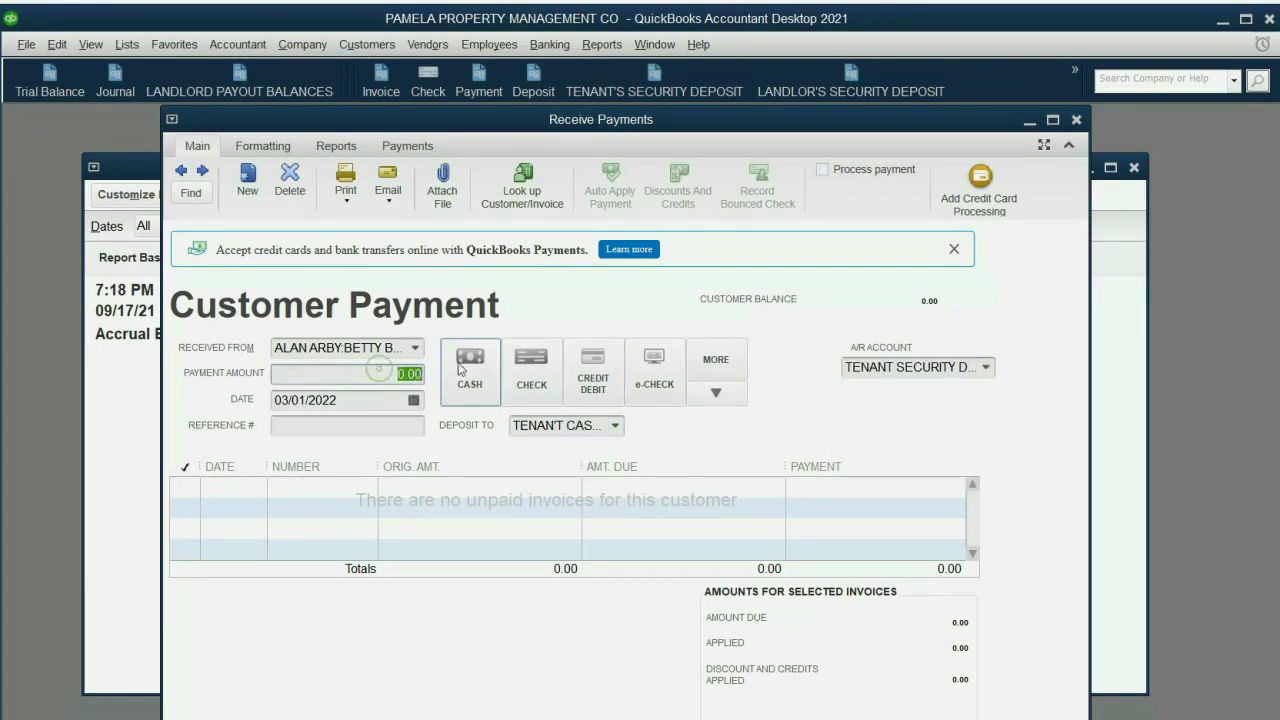
pyautogui.write('1000')
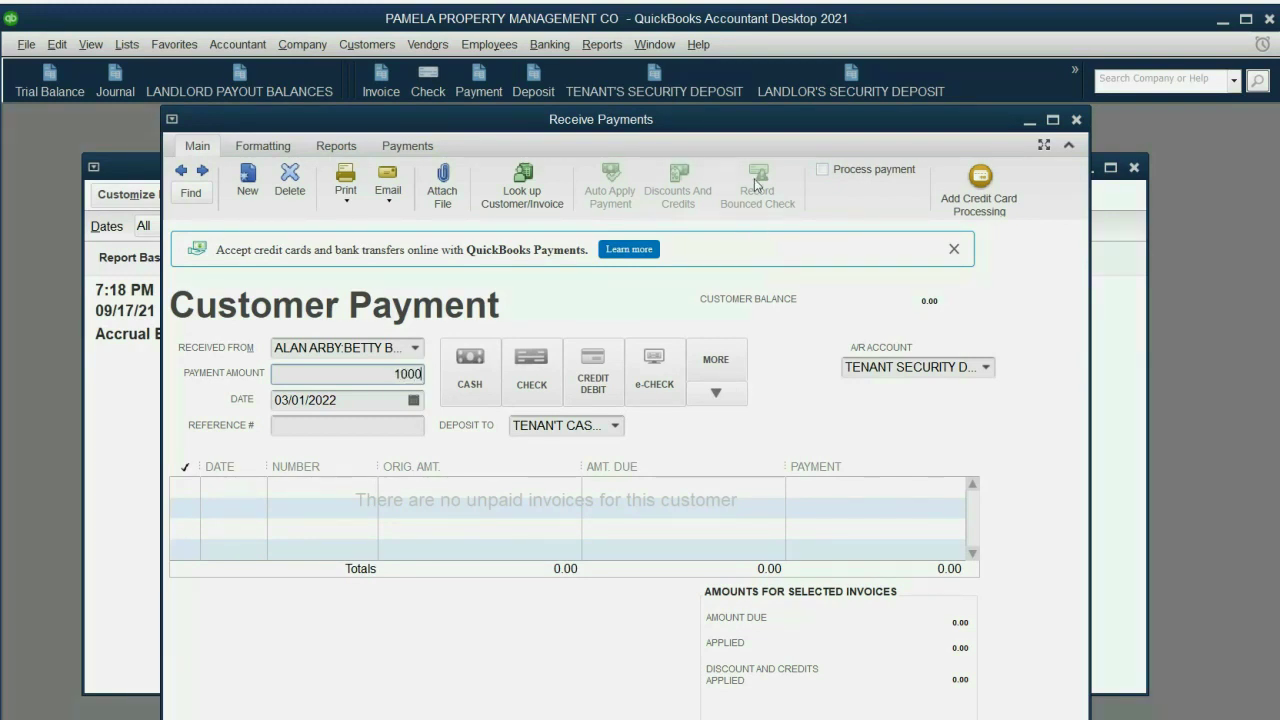
# Save and close the tenant's payment, accepting that the overpayment remains as a credit on the account
pyautogui.moveTo(775, 118); pyautogui.dragTo(770, 100)
pyautogui.click(688, 714)
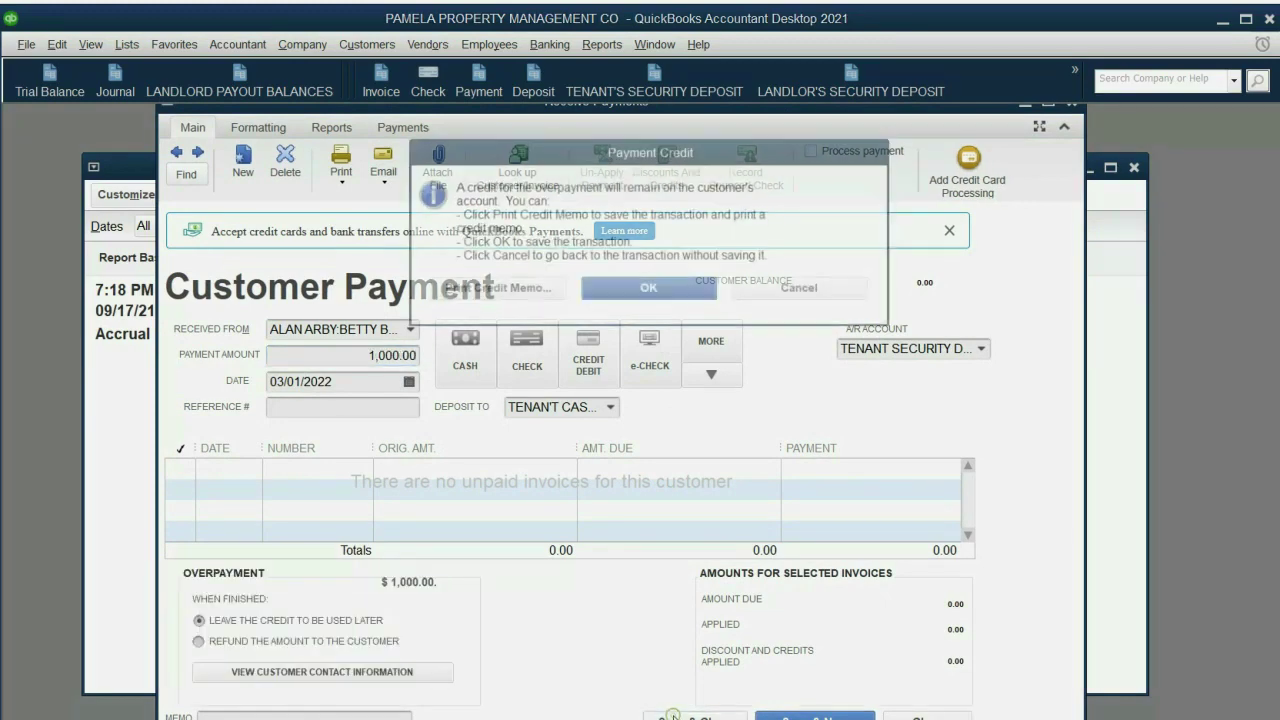
pyautogui.click(682, 292)
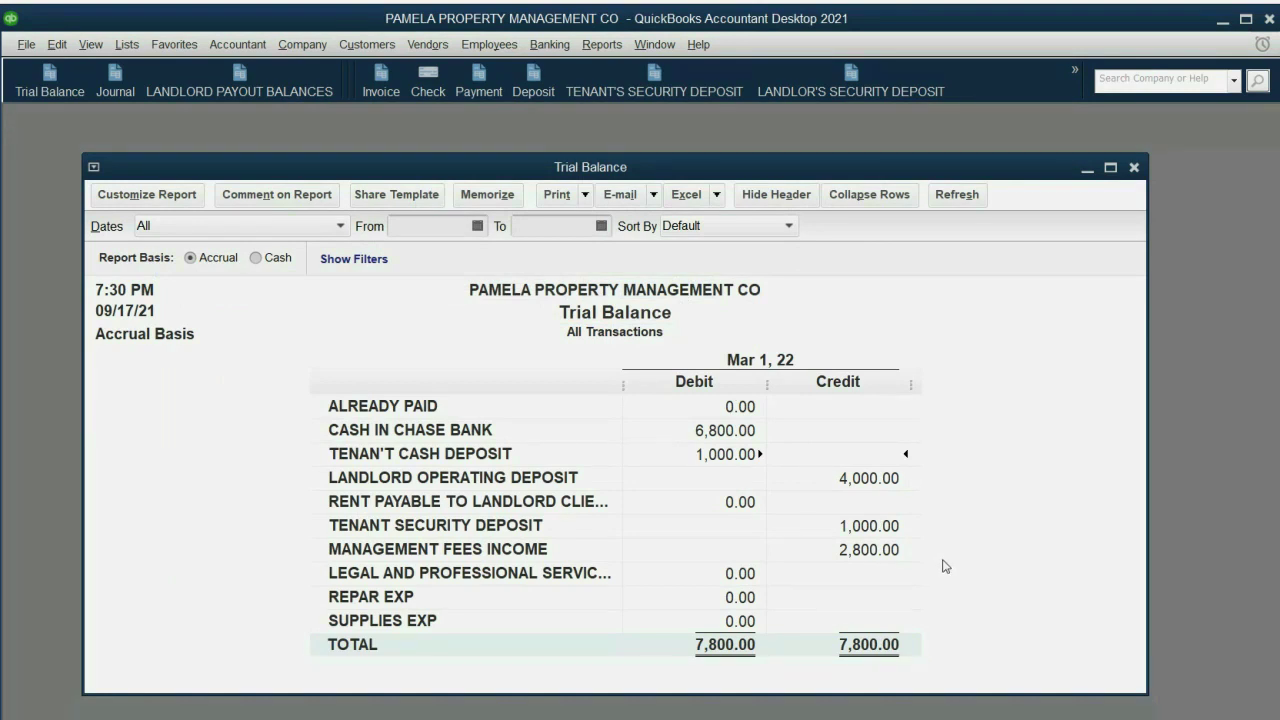
# Check the tenant cash deposit debit against the tenant security deposit credit in the Trial Balance
pyautogui.click(711, 456)
pyautogui.click(860, 527)
pyautogui.click(724, 454)
pyautogui.click(867, 527)
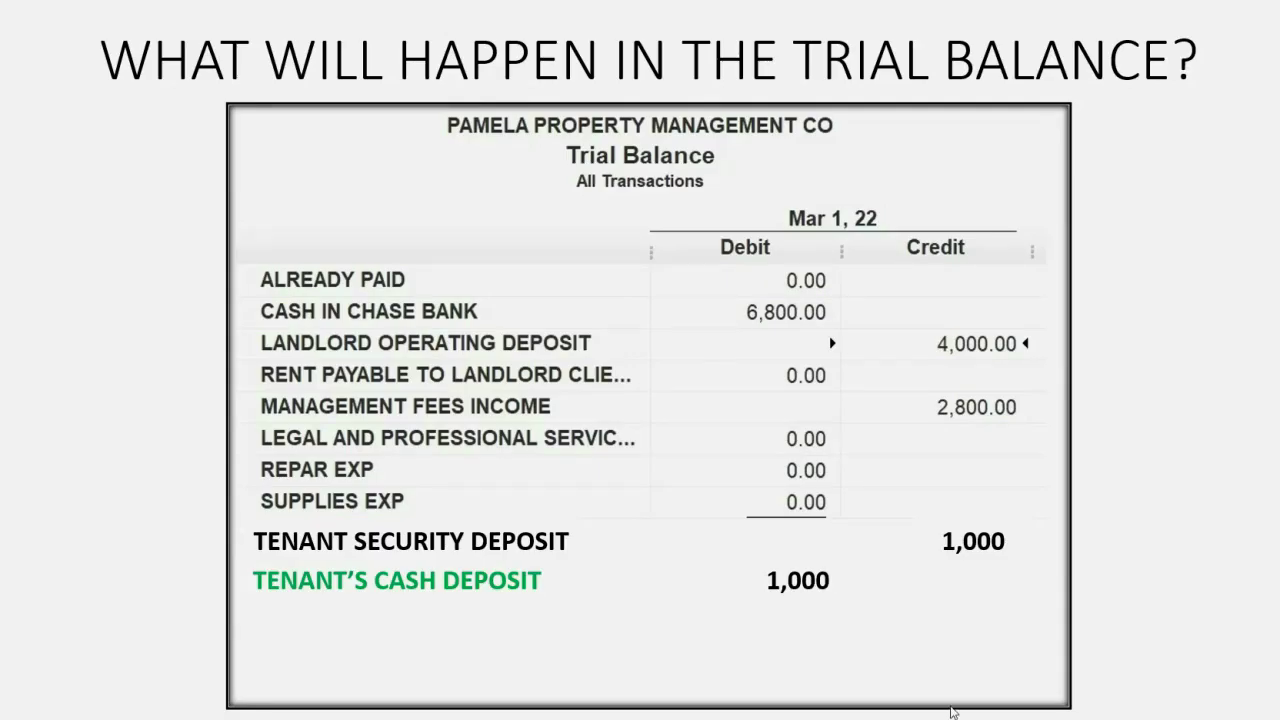
pyautogui.click(1197, 718)
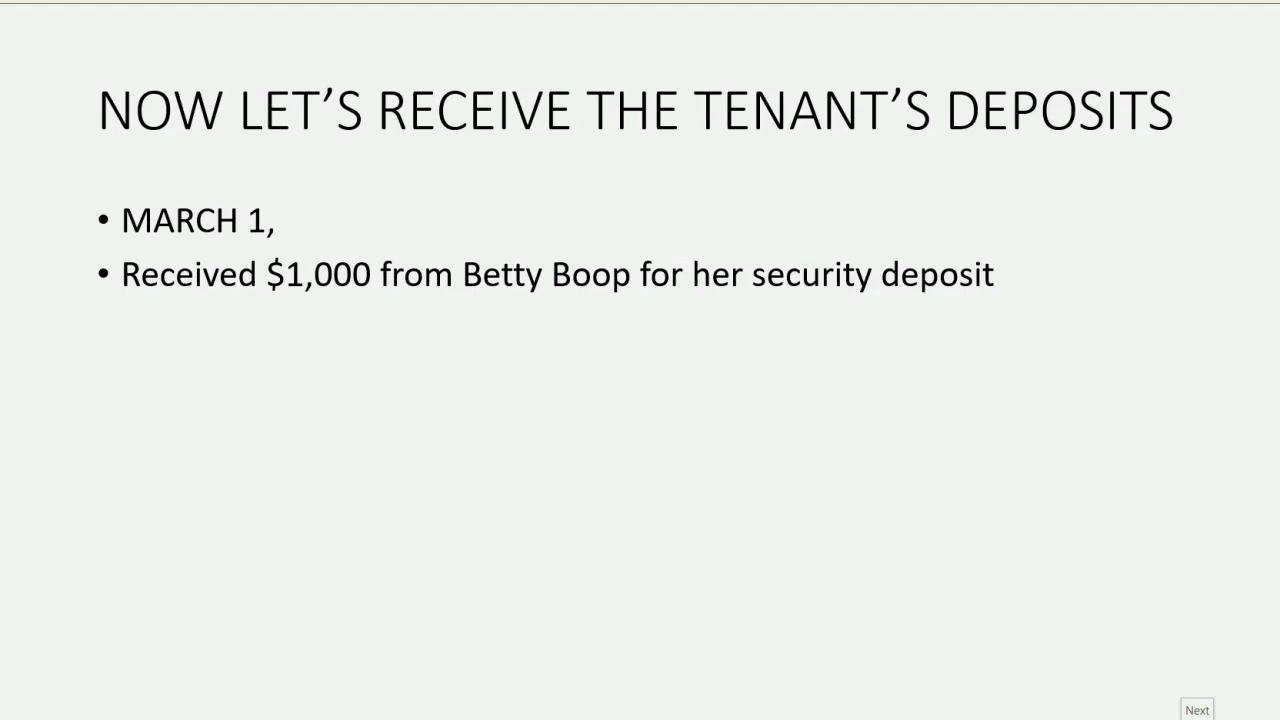
pyautogui.click(1197, 718)
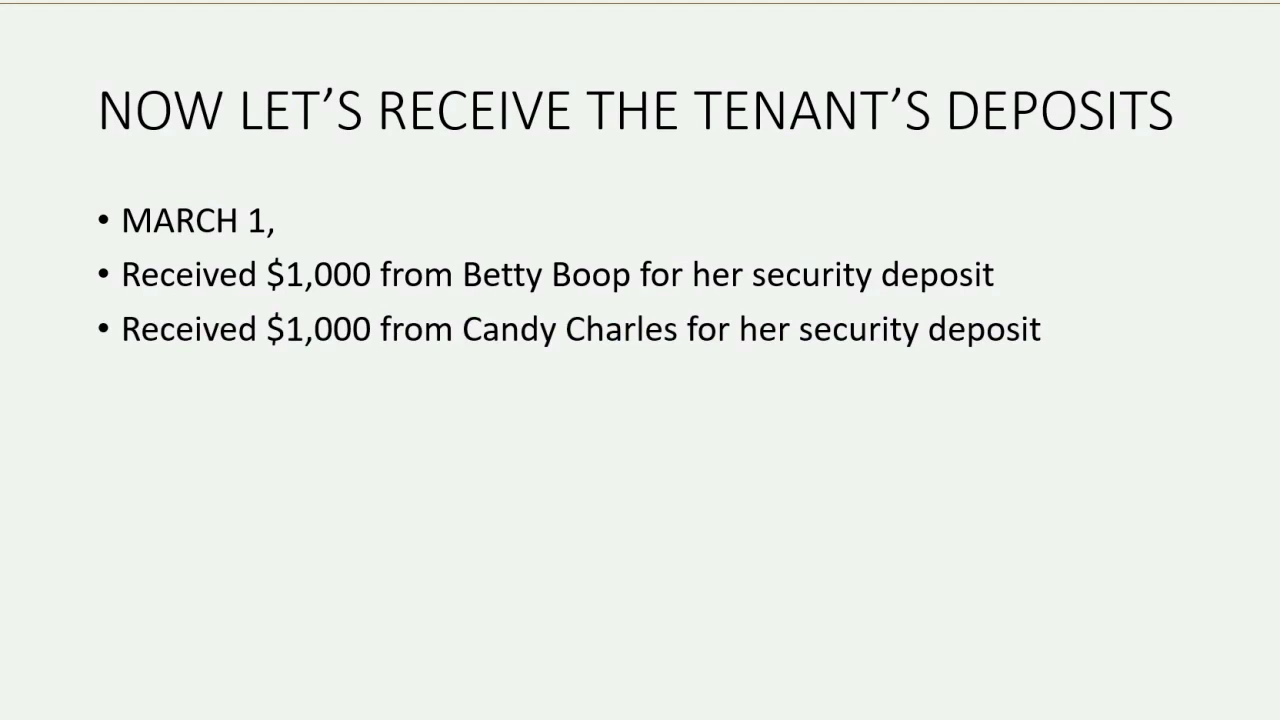
pyautogui.click(1217, 714)
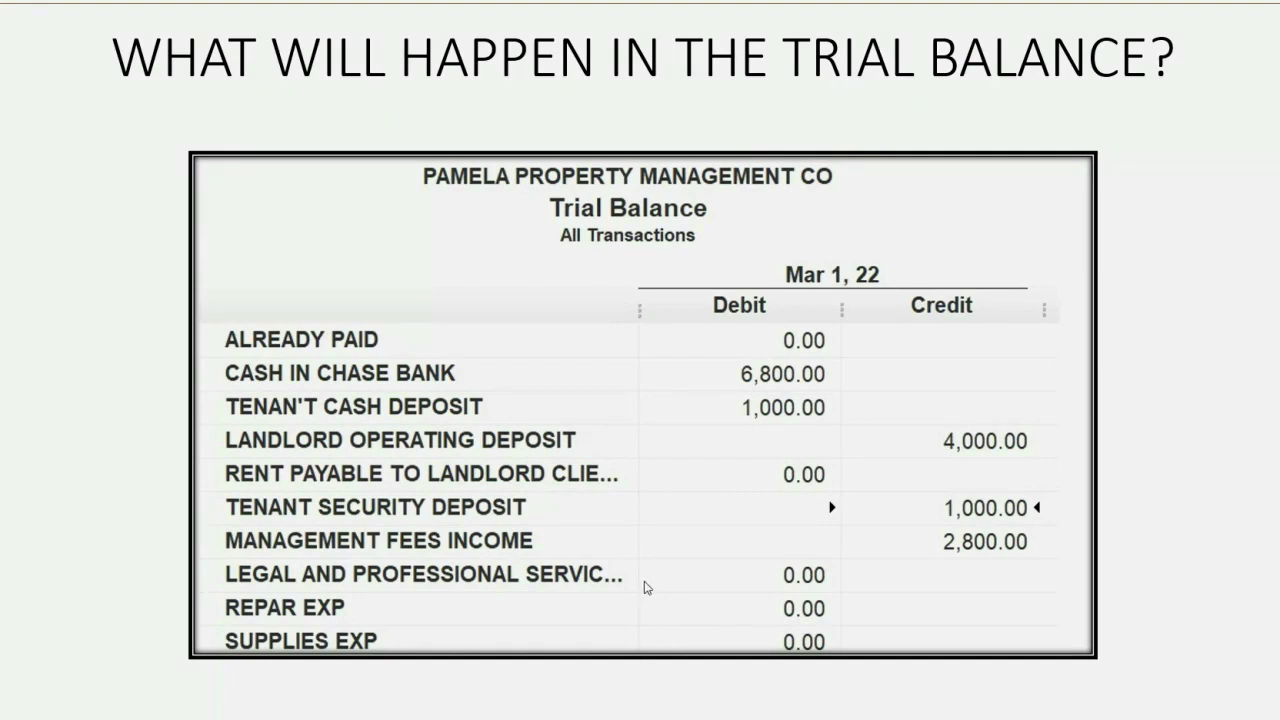
pyautogui.click(918, 516)
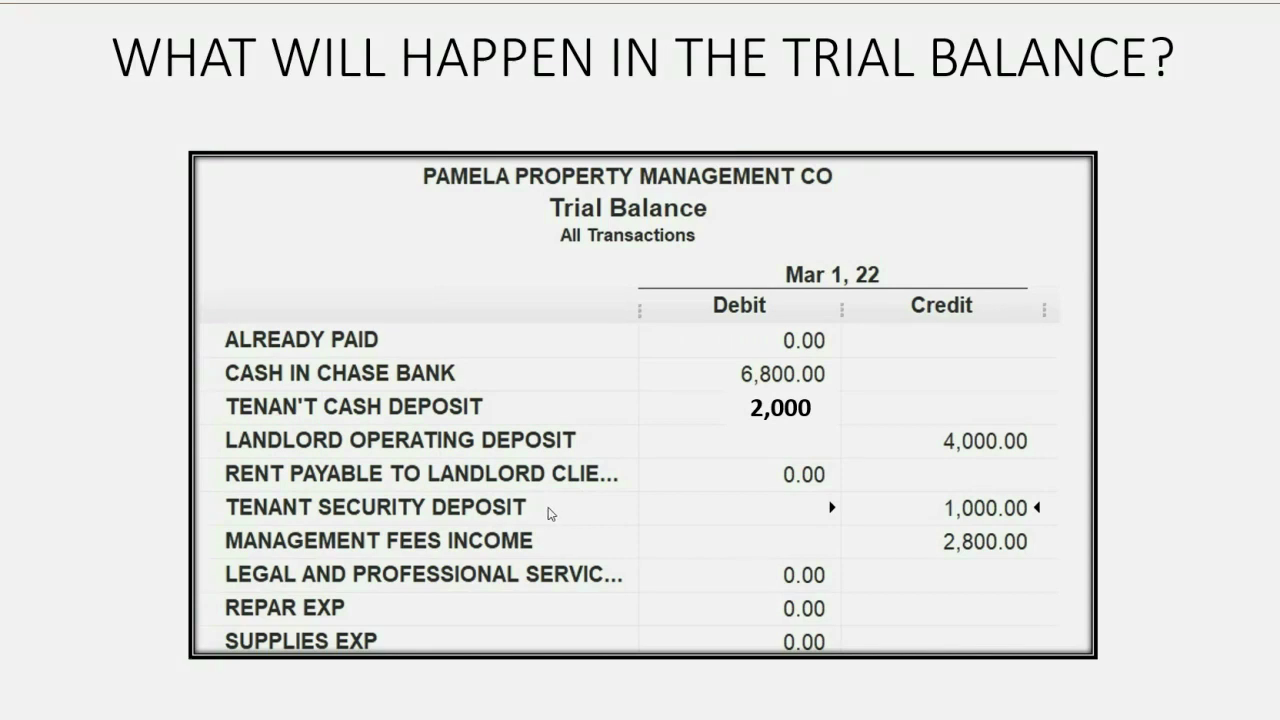
pyautogui.click(980, 511)
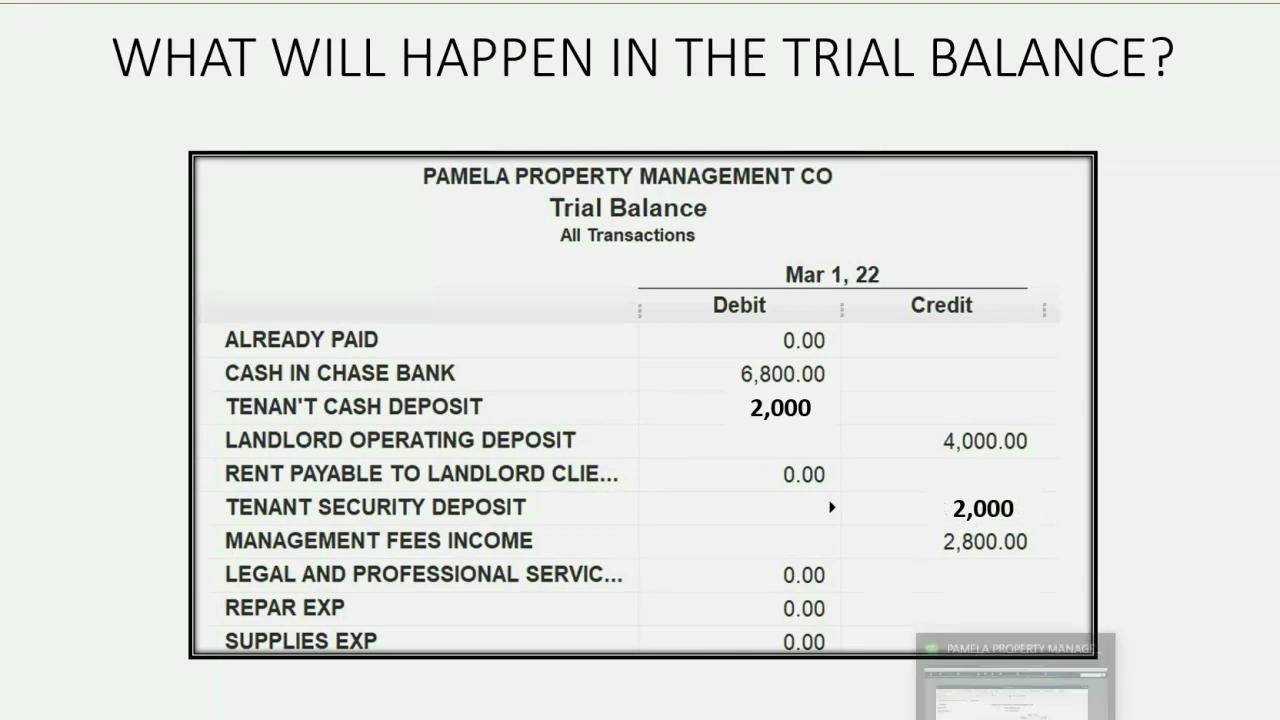
# Switch to QuickBooks and start a customer payment from the first landlord's second tenant, keeping the date 03/01/2022
pyautogui.click(1015, 712)
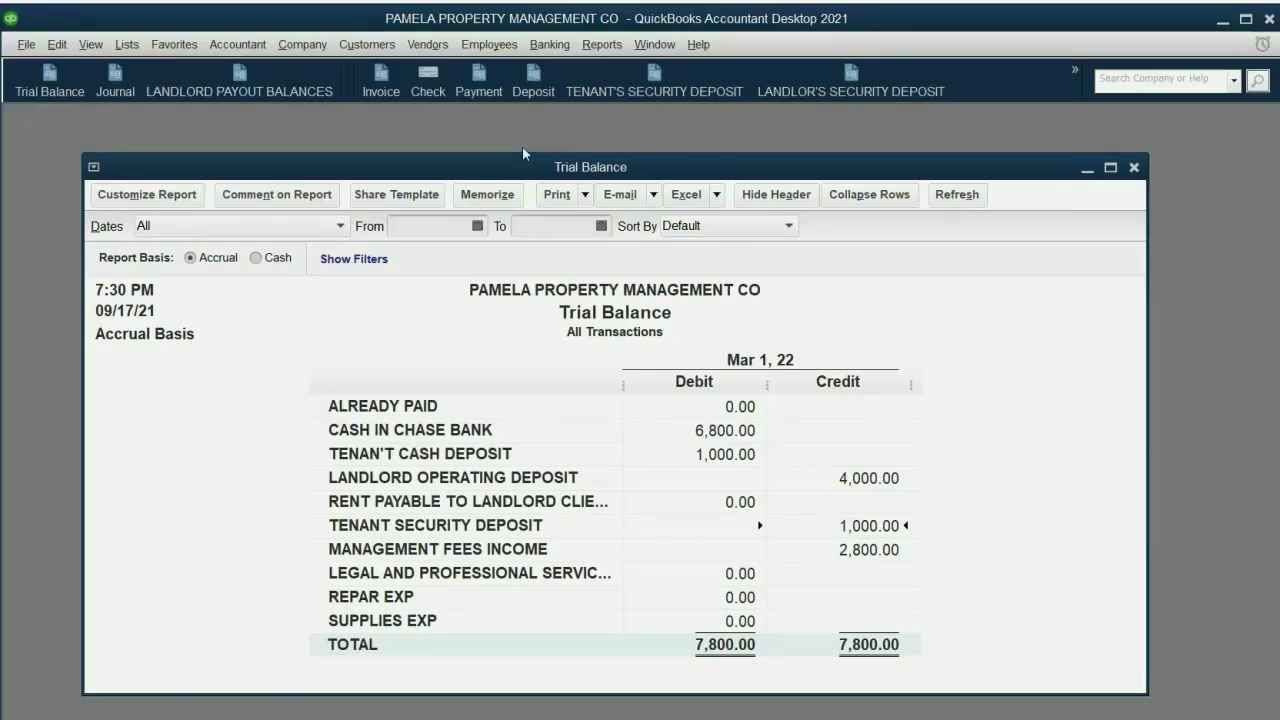
pyautogui.click(480, 84)
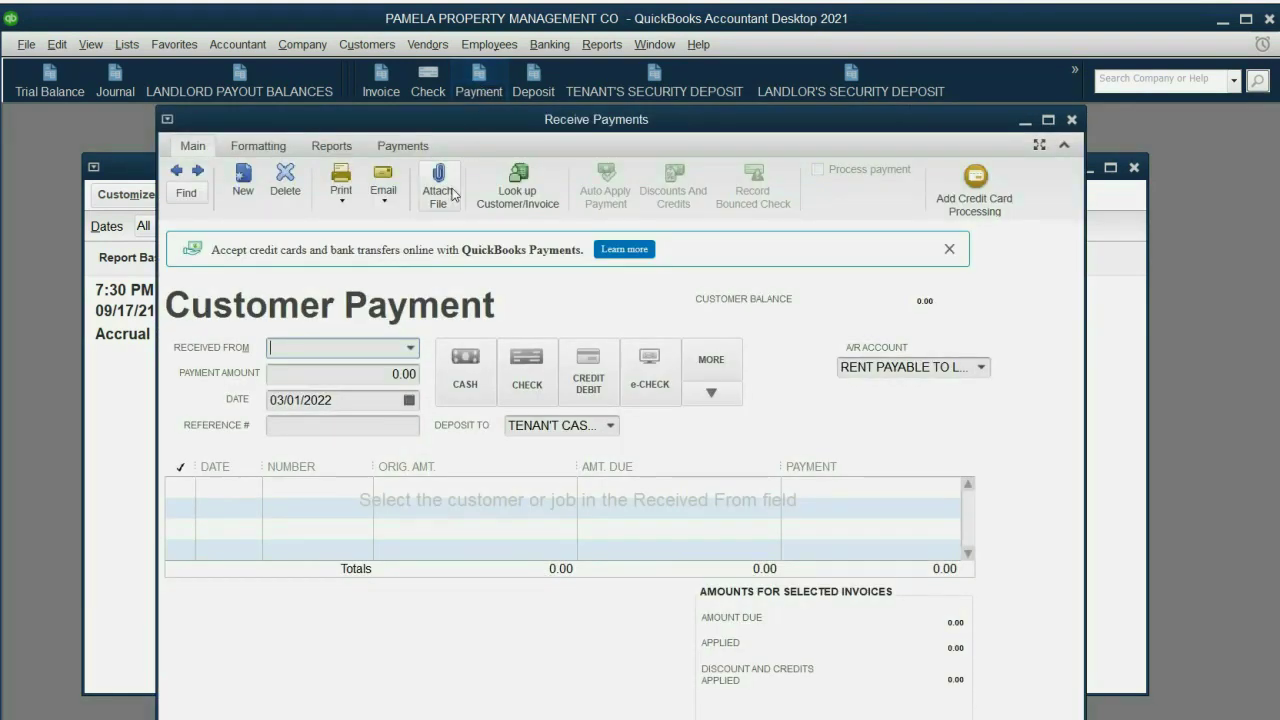
pyautogui.click(412, 348)
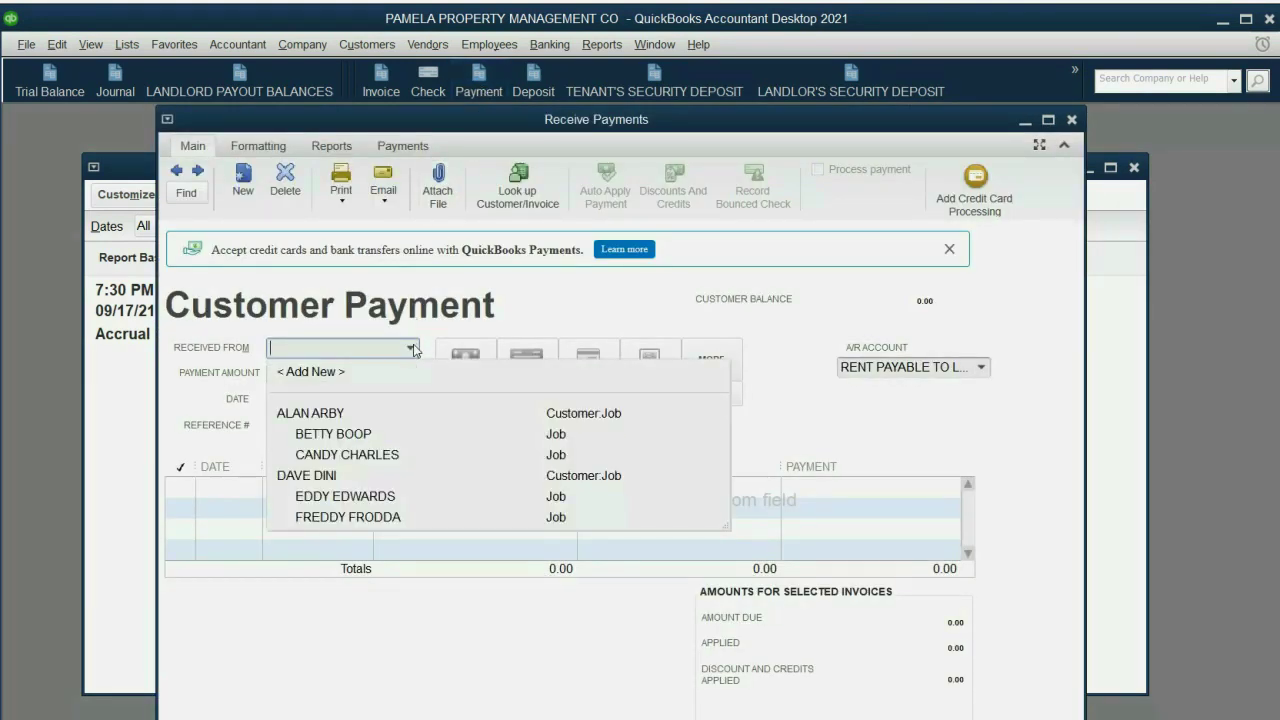
pyautogui.click(390, 457)
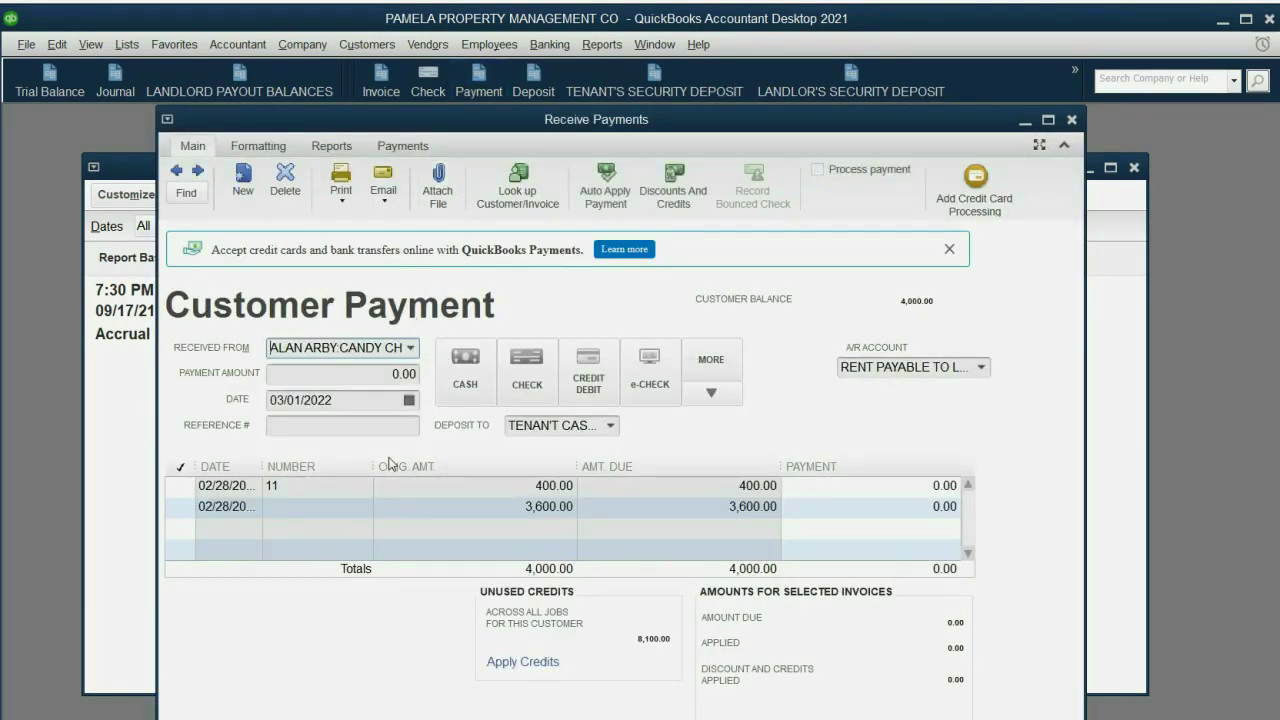
pyautogui.click(409, 400)
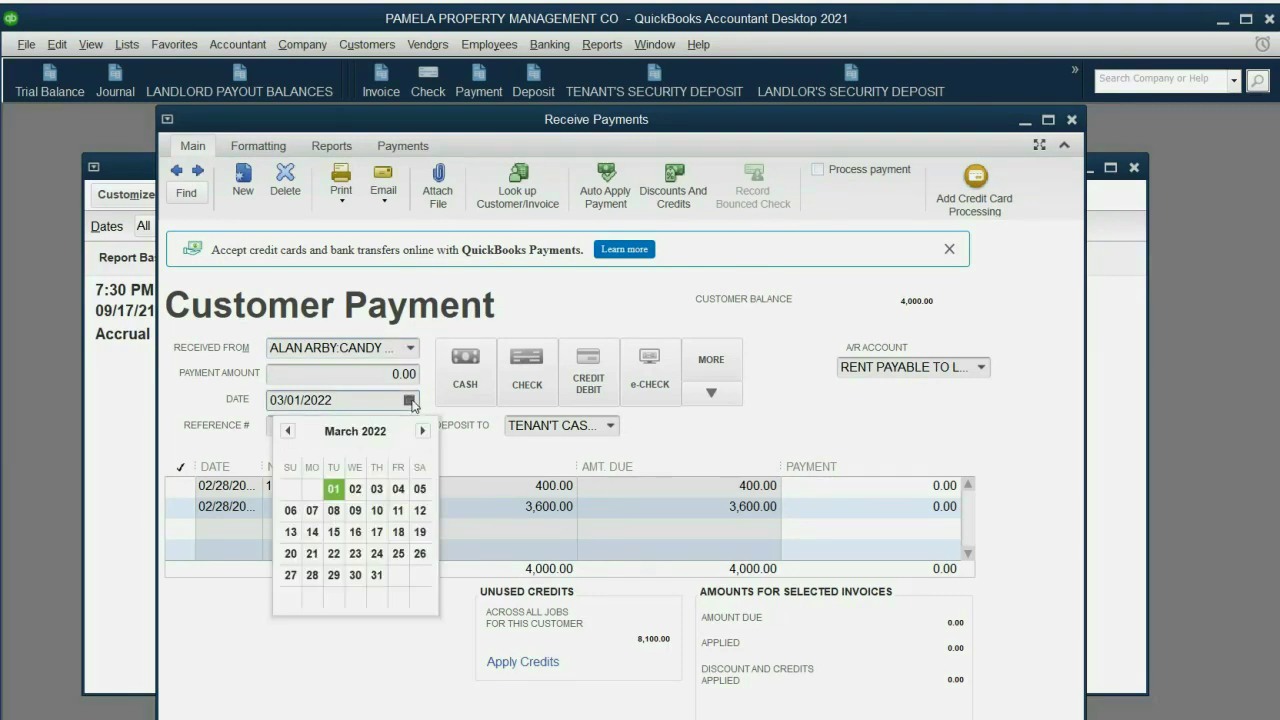
pyautogui.click(770, 430)
# Keep TENAN'T CASH DEPOSIT as the deposit account and set the payment's A/R account to TENANT SECURITY DEPOSIT
pyautogui.click(610, 428)
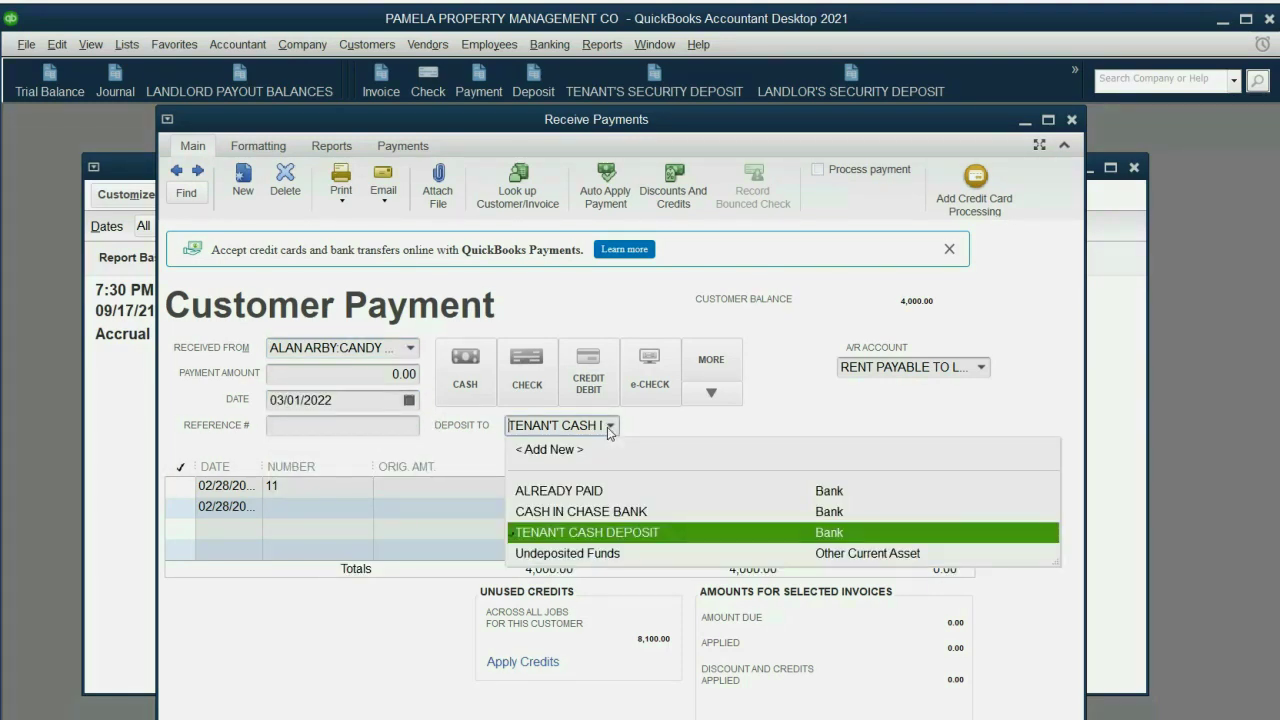
pyautogui.click(592, 535)
pyautogui.click(983, 369)
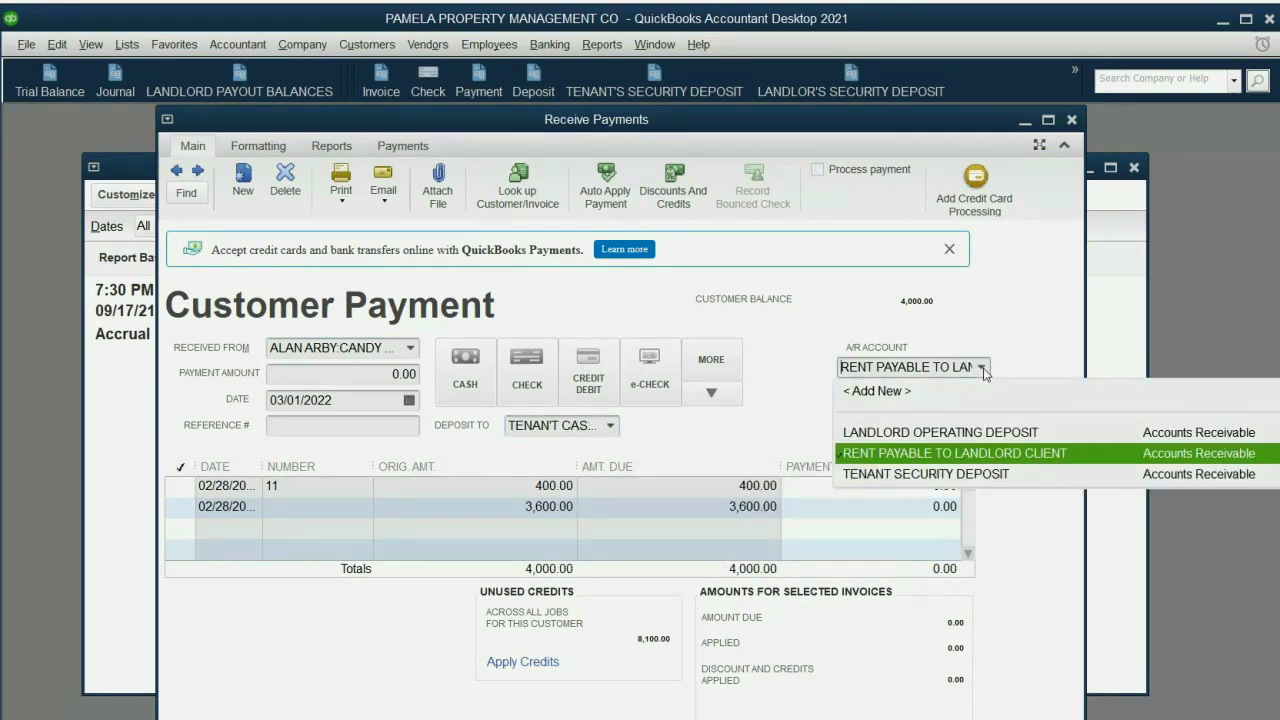
pyautogui.click(968, 478)
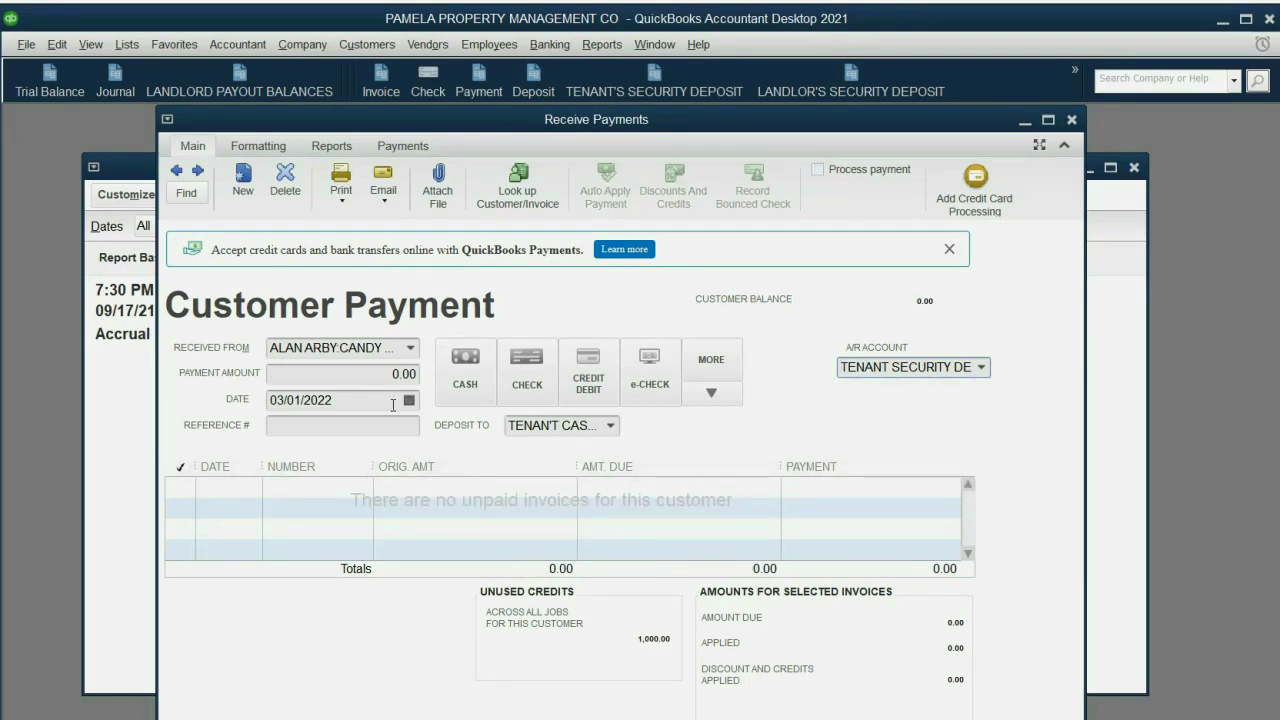
# Enter 1,000 as the second tenant's payment amount
pyautogui.click(367, 376)
pyautogui.click(367, 376)
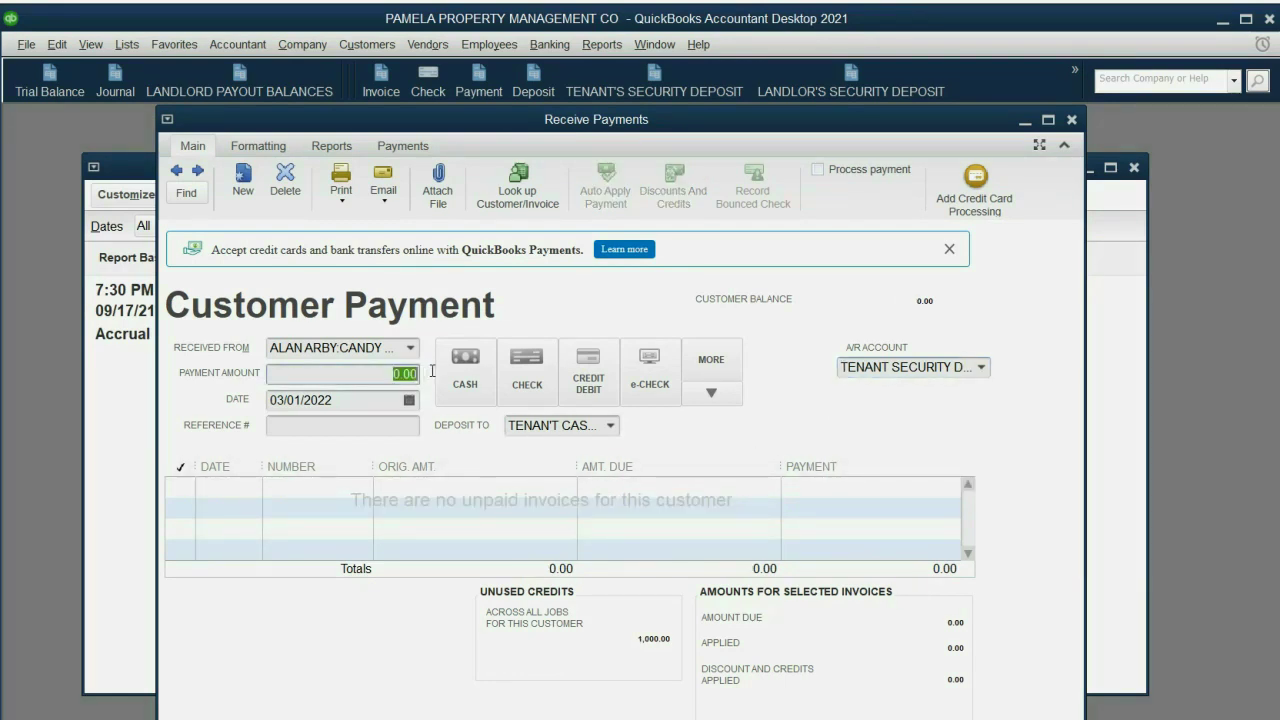
pyautogui.write('1000')
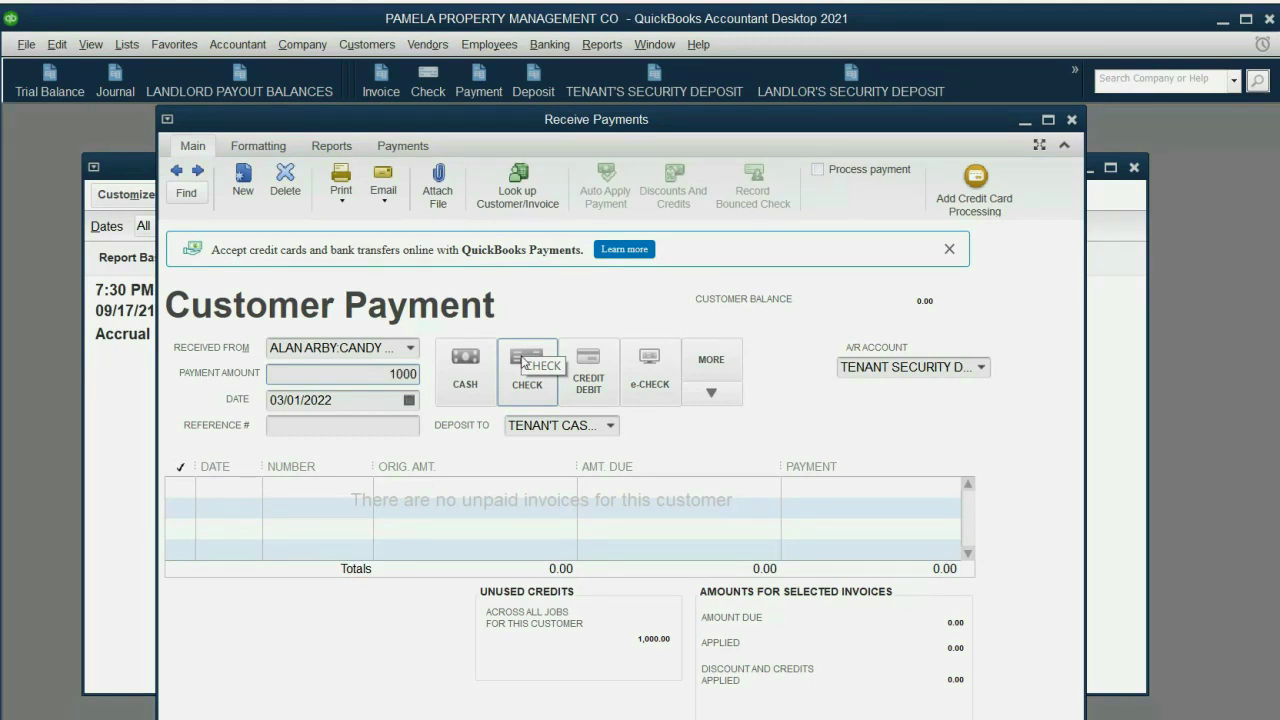
pyautogui.press('Tab')
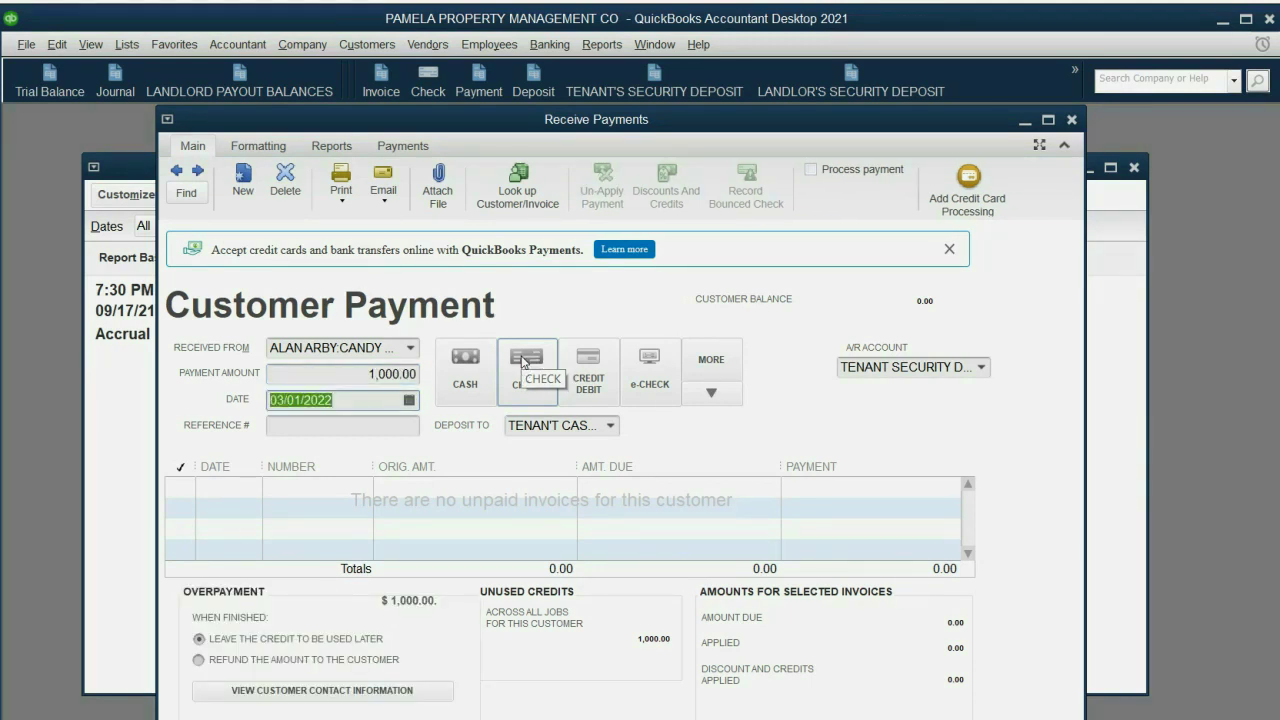
# Save and close the second tenant's payment, accepting that the overpayment remains as a credit on the account
pyautogui.moveTo(548, 126); pyautogui.dragTo(542, 112)
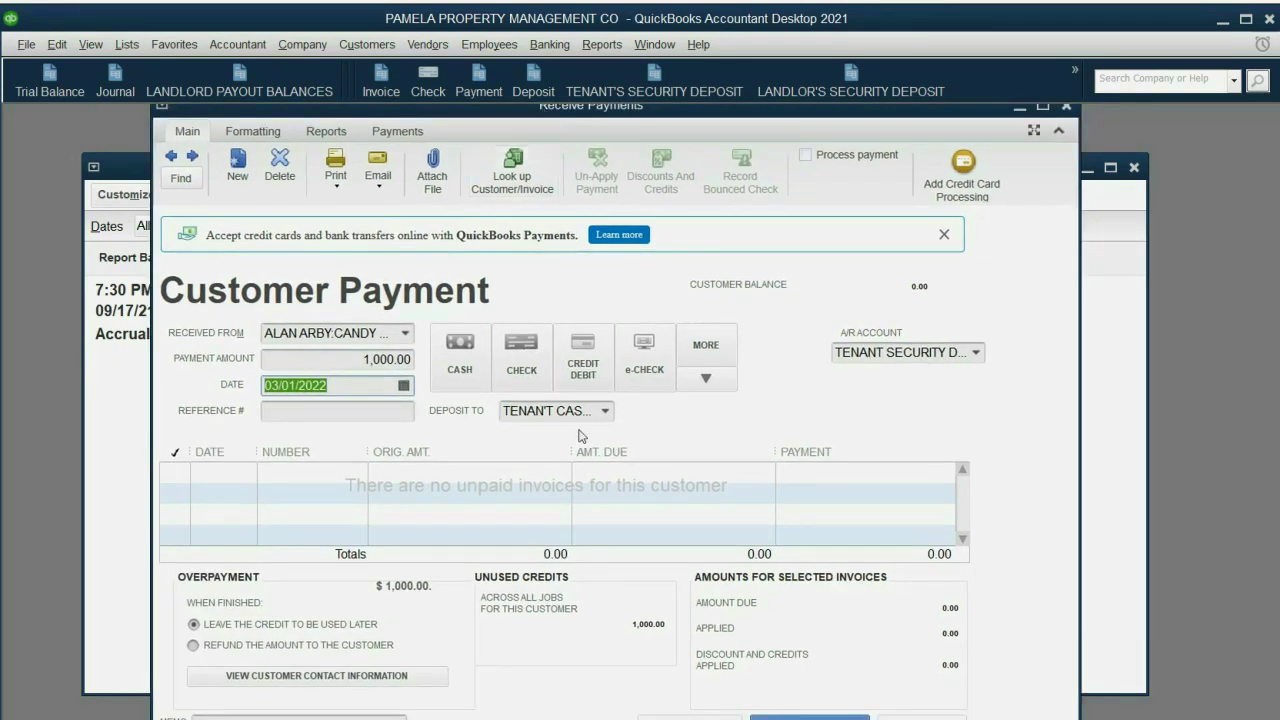
pyautogui.click(705, 716)
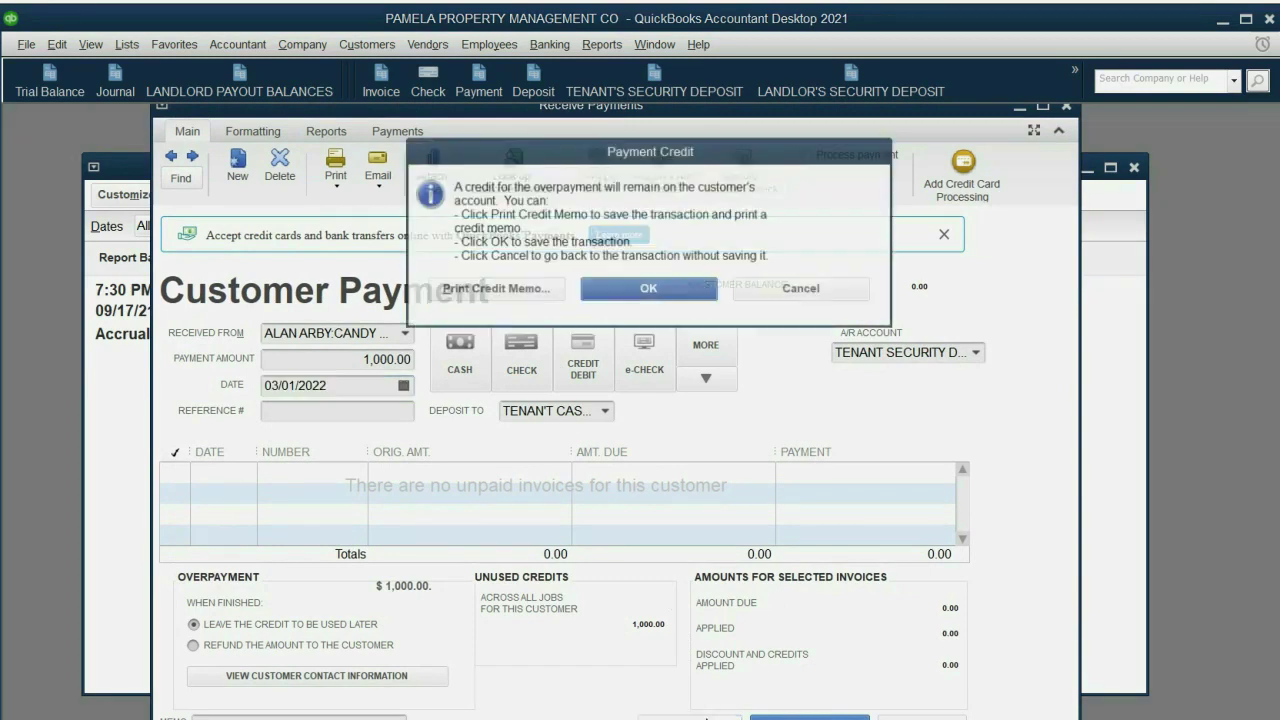
pyautogui.click(665, 292)
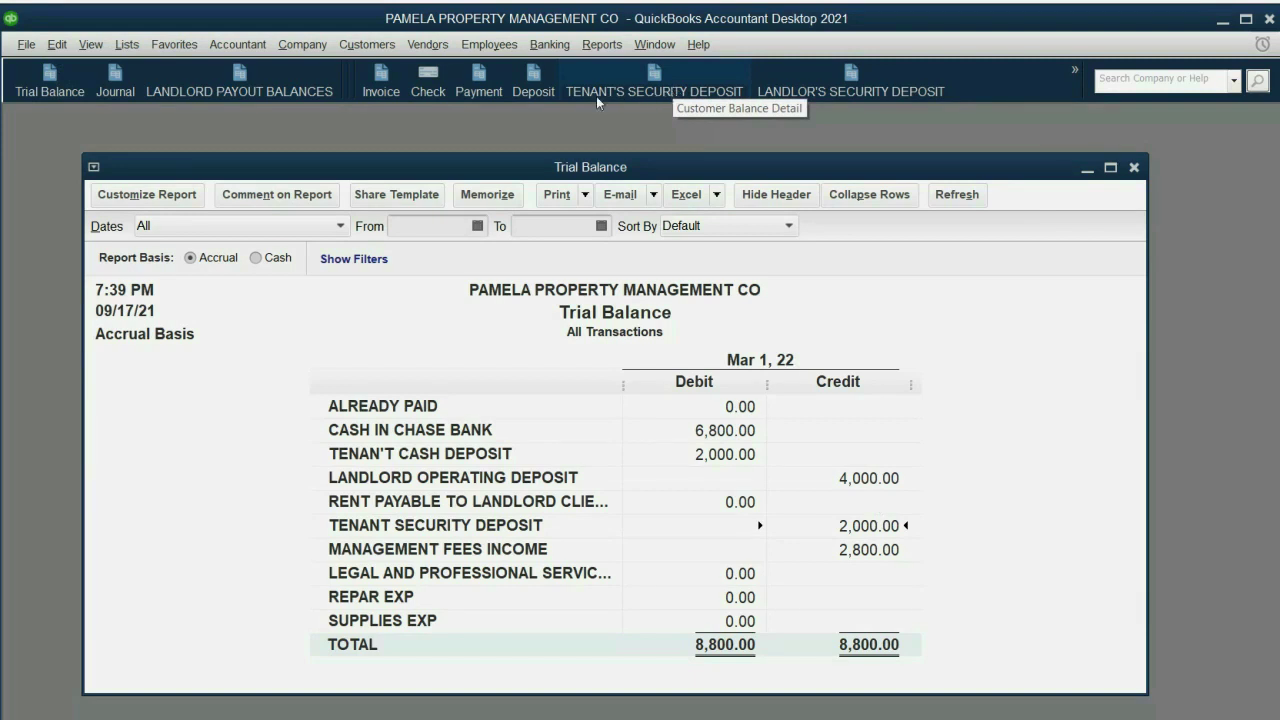
# Check the deposit payments of both tenants in the TENANT'S SECURITY DEPOSIT report
pyautogui.click(668, 90)
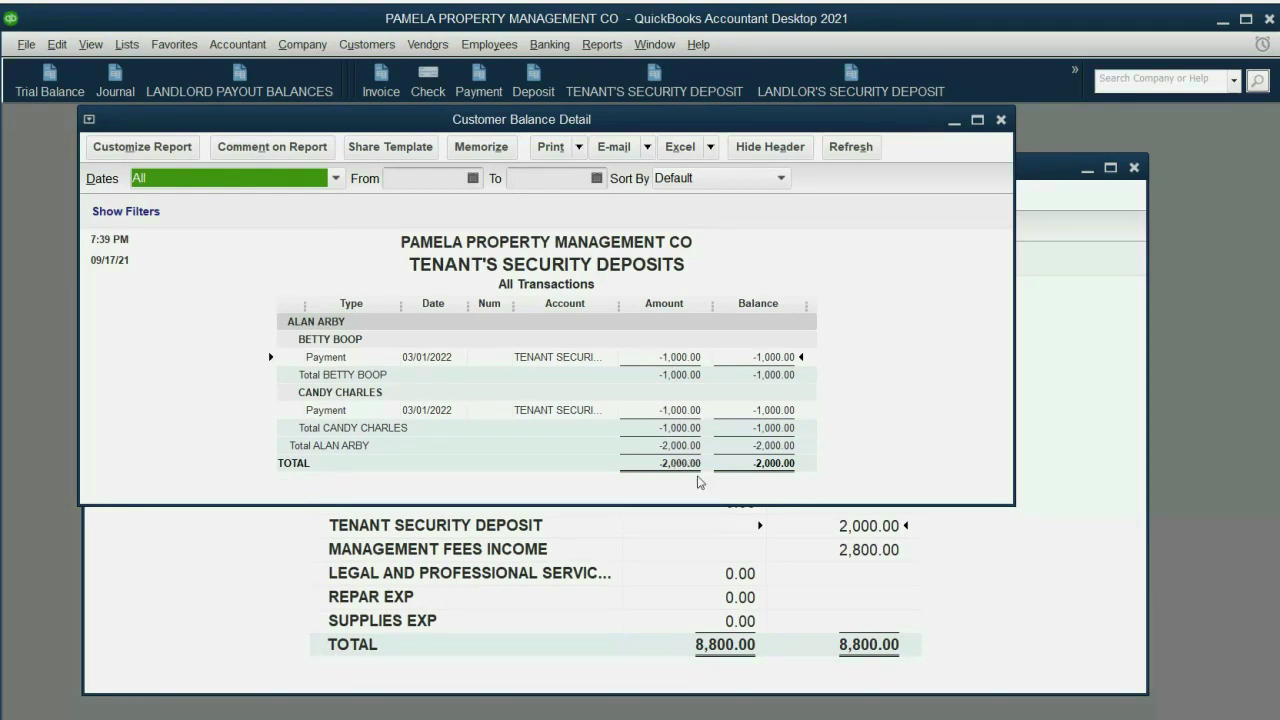
pyautogui.click(930, 541)
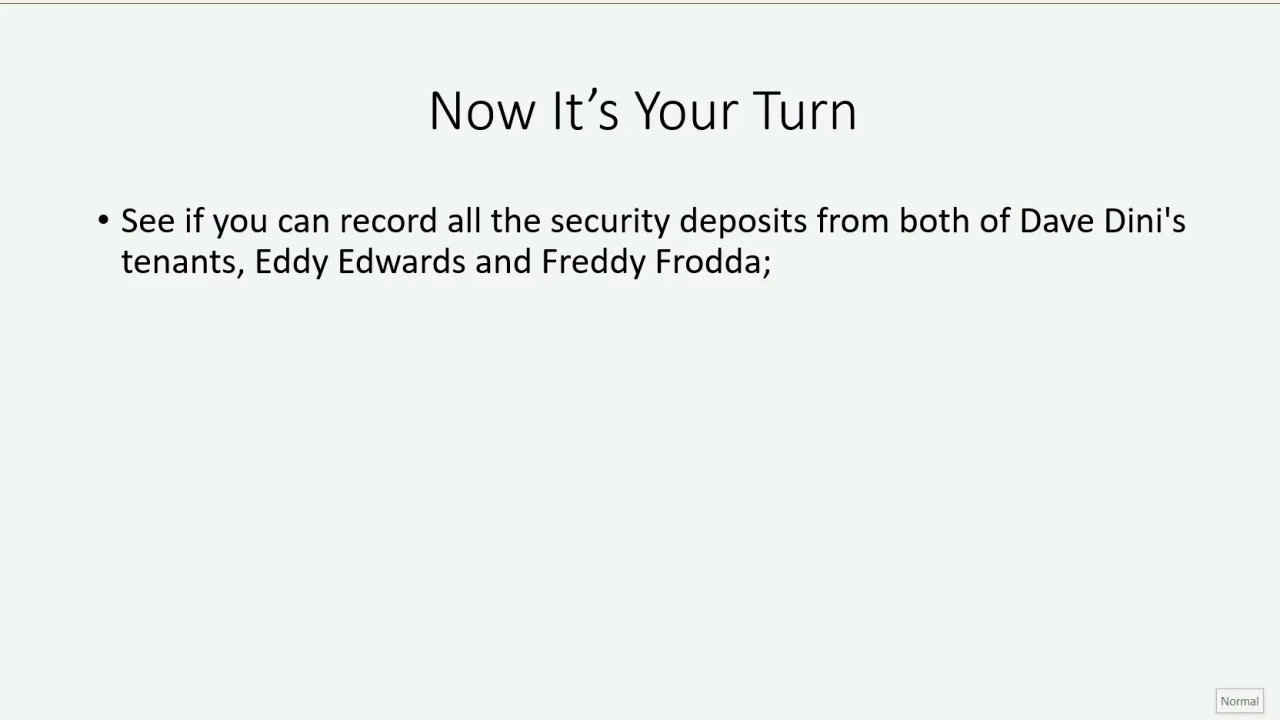
pyautogui.press('Right')
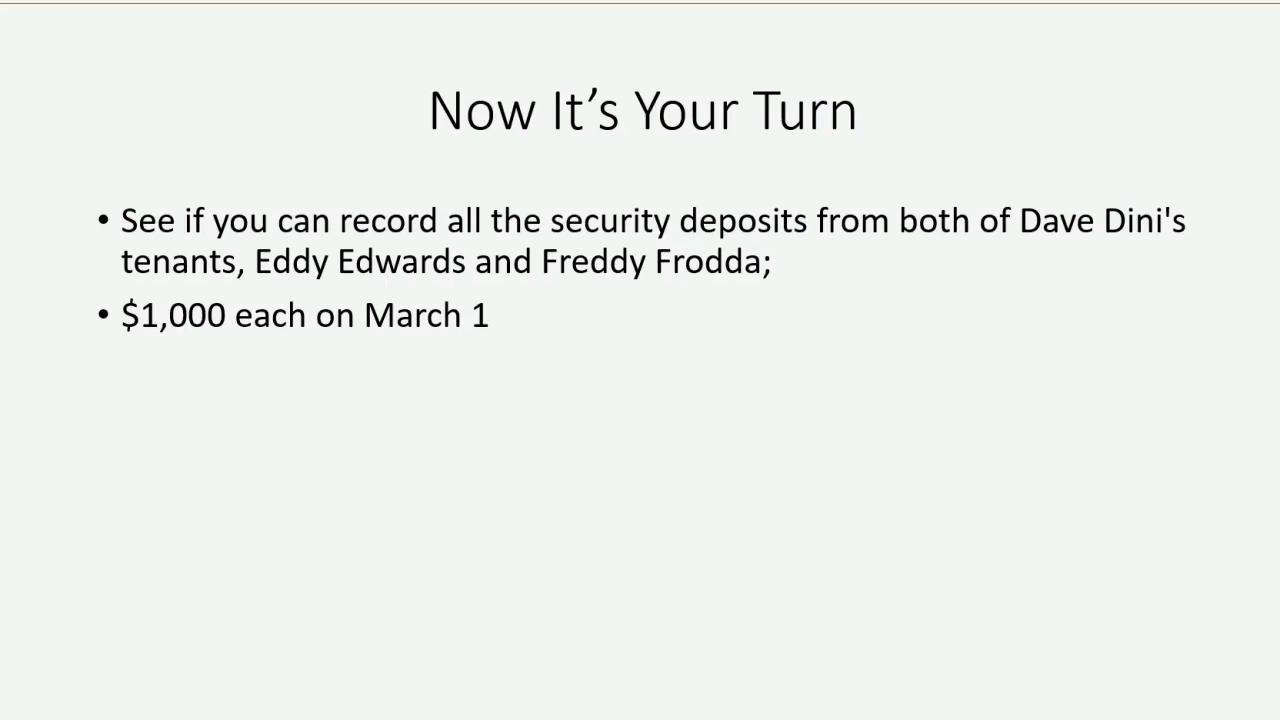
pyautogui.press('Right')
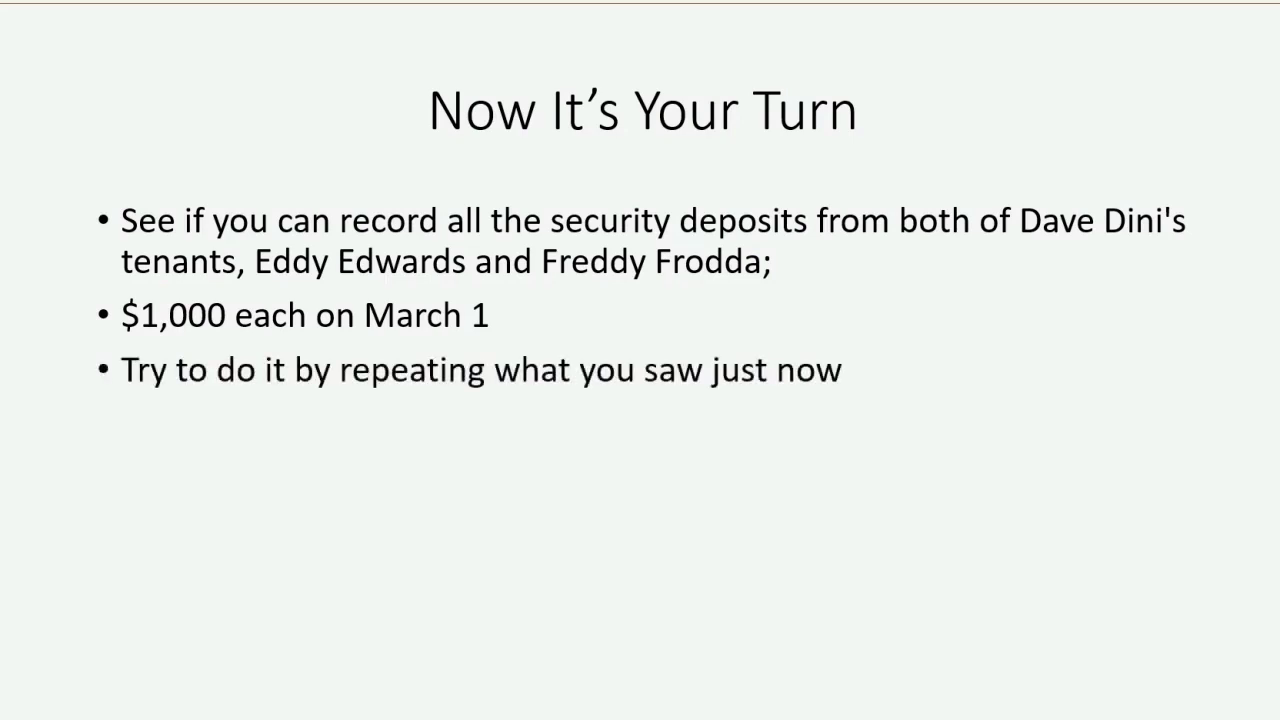